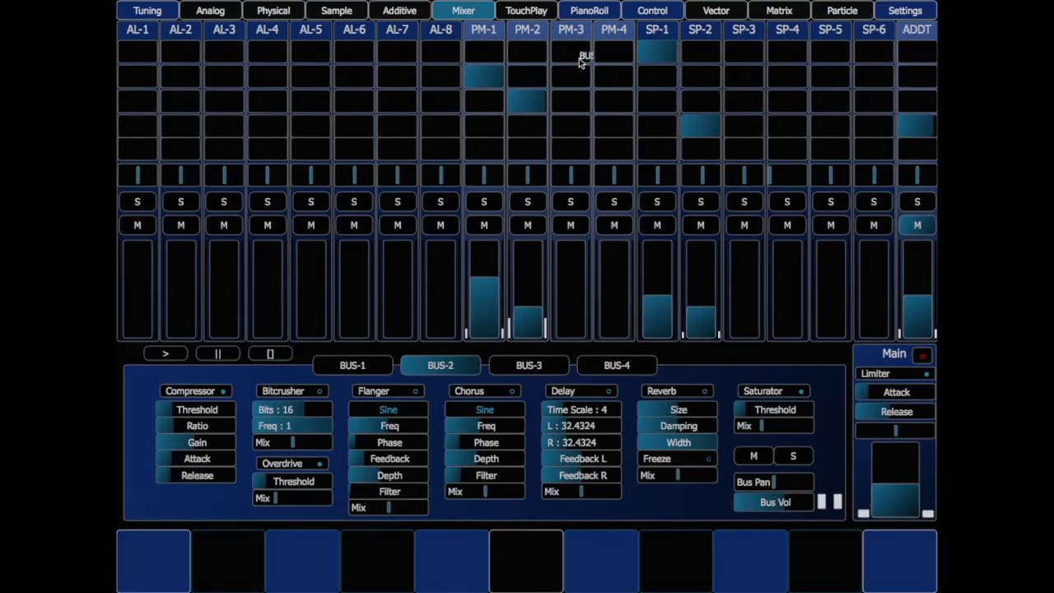
# Check the vector overview, and in the mixer unmute the ADDT channel and mute SP-2
pyautogui.click(709, 11)
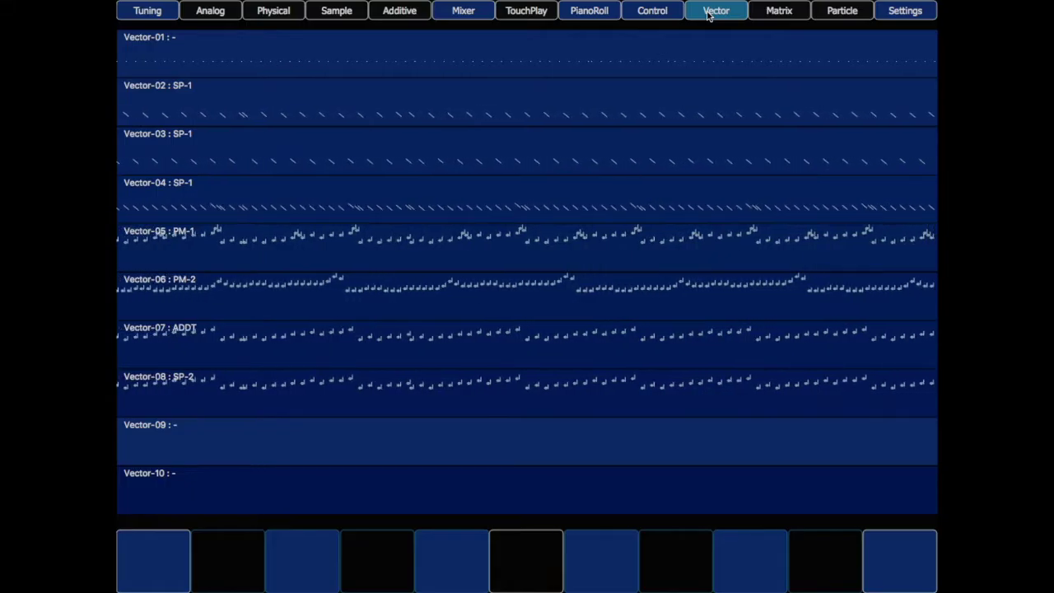
pyautogui.click(465, 14)
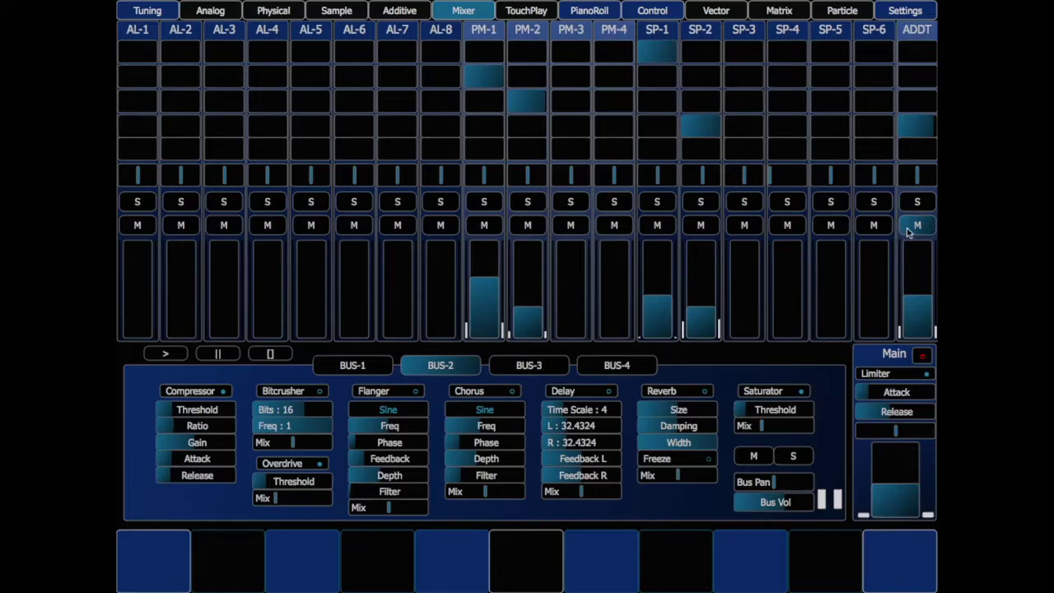
pyautogui.click(916, 255)
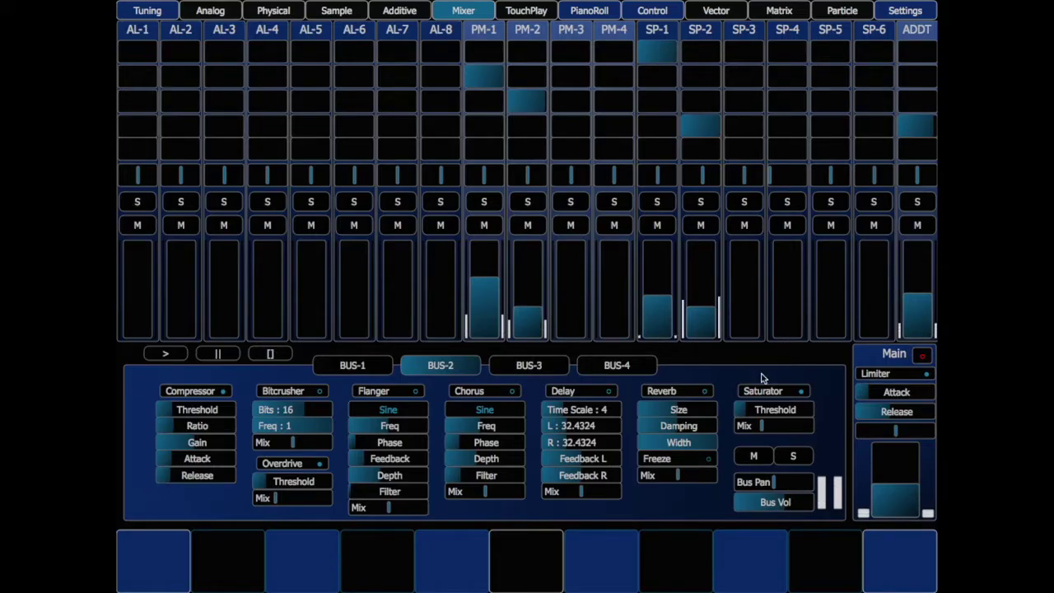
pyautogui.click(701, 229)
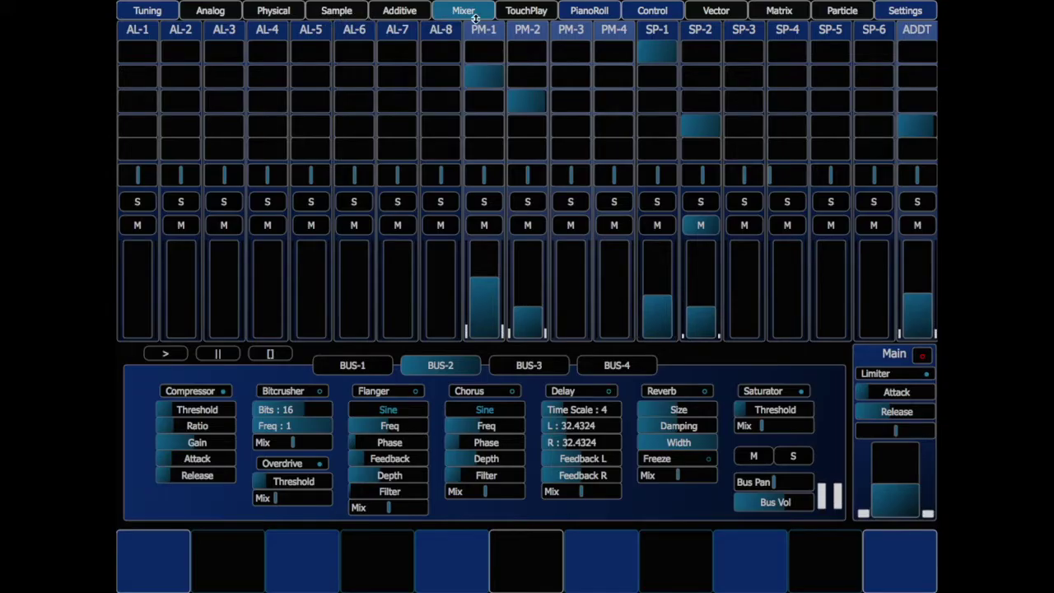
# Open Vector-06, try a read Offset of 3 and return it to 0
pyautogui.click(719, 11)
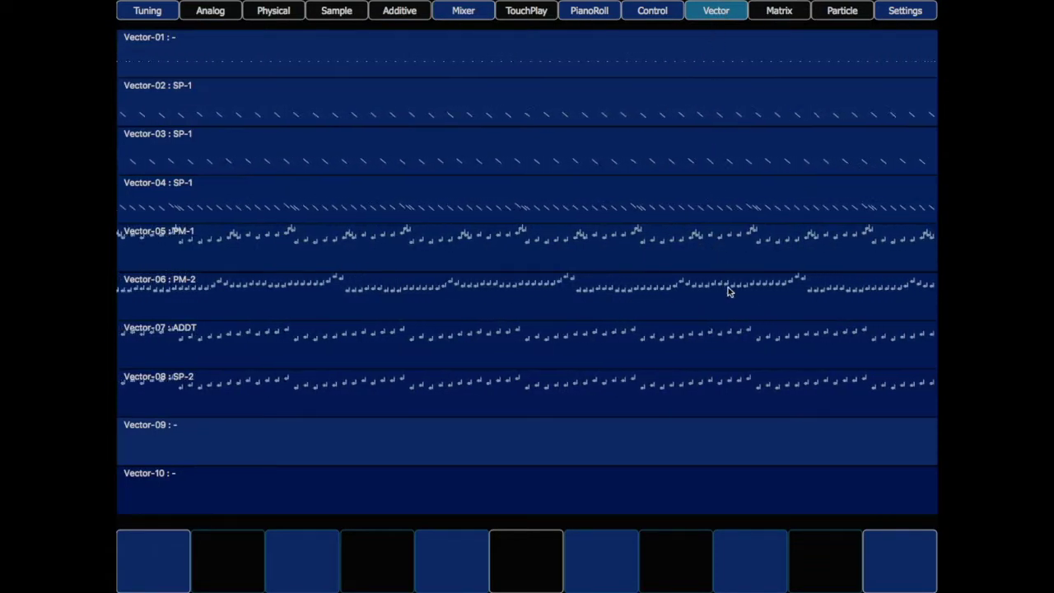
pyautogui.click(697, 294)
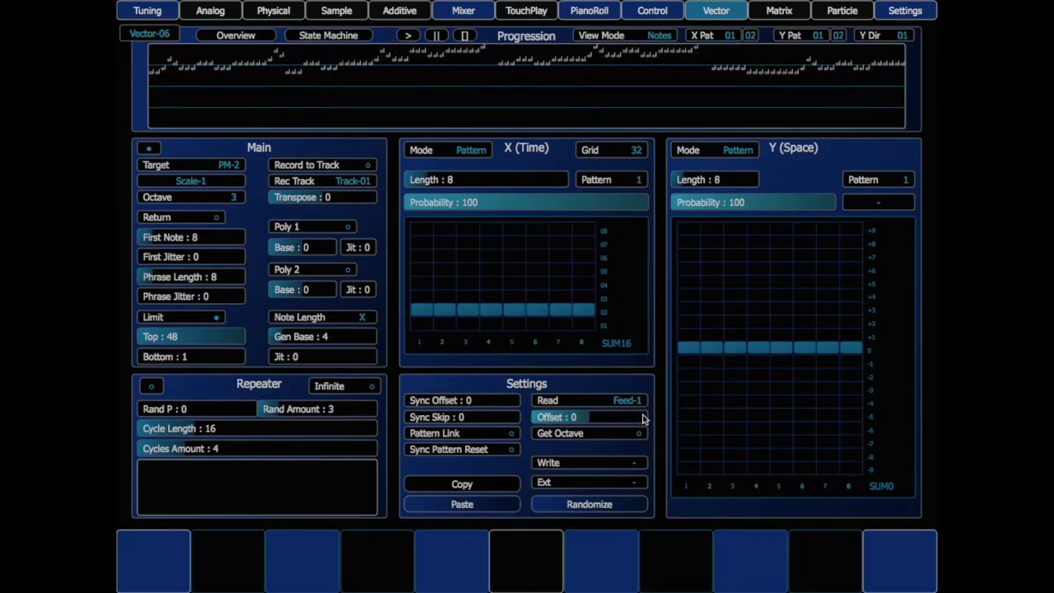
pyautogui.scroll(3, 642, 420)
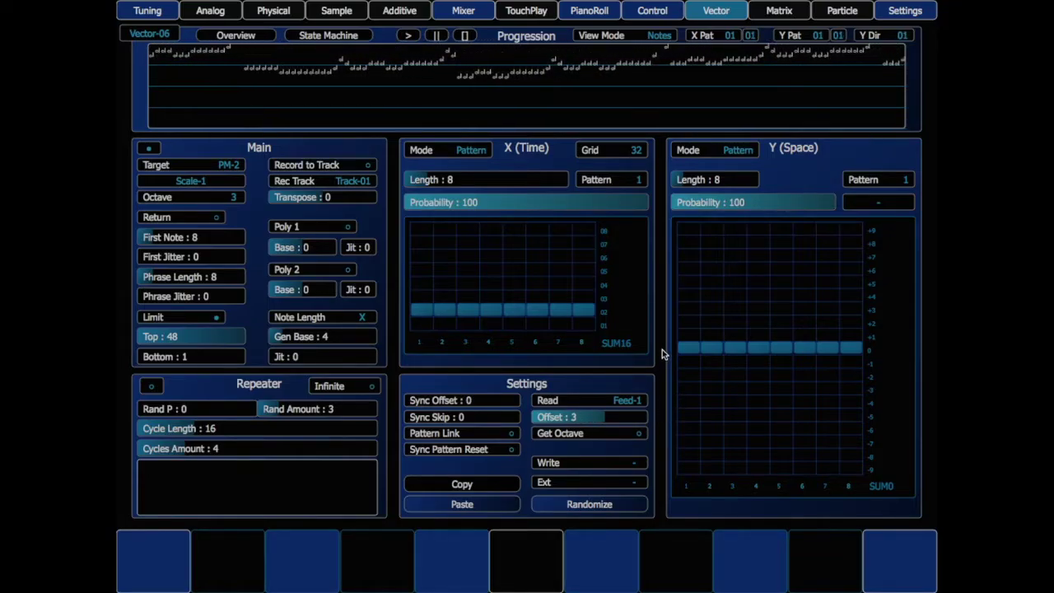
pyautogui.moveTo(588, 421); pyautogui.dragTo(568, 420)
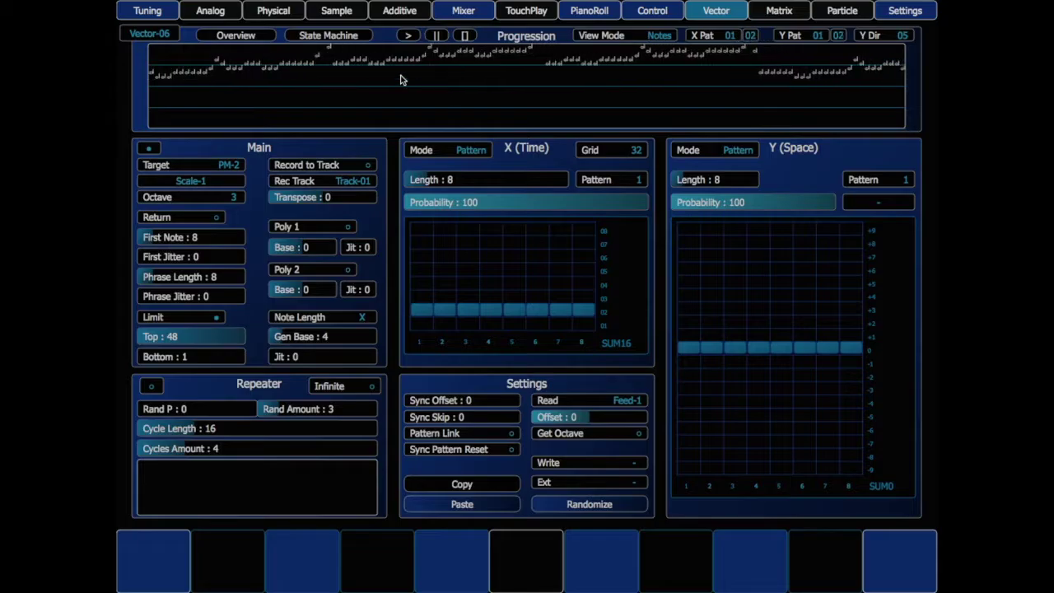
pyautogui.click(464, 36)
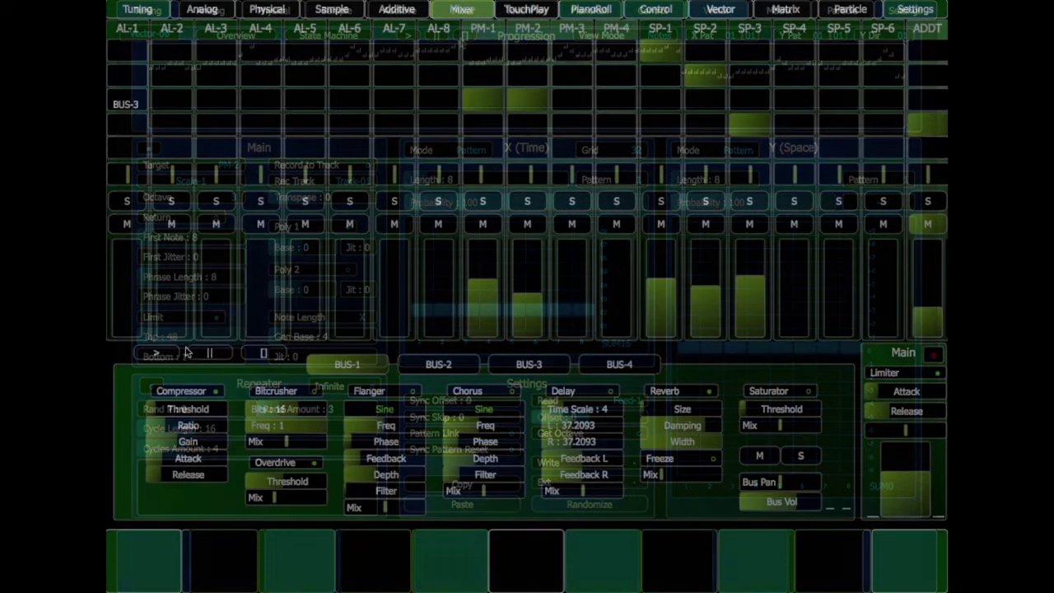
# Start playback and lower the SP-2 channel's volume slightly in the mixer
pyautogui.click(156, 353)
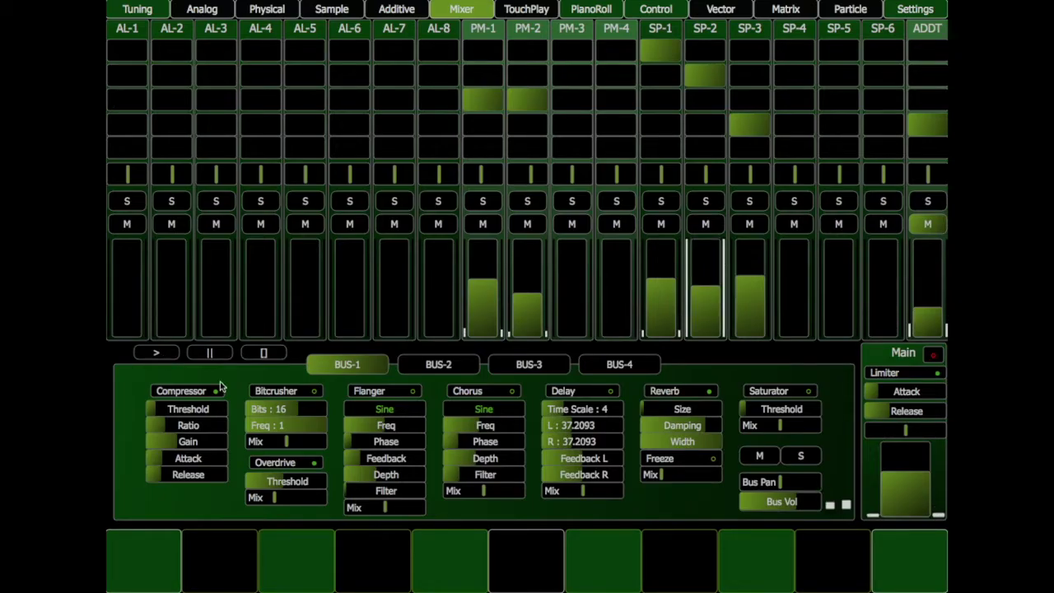
pyautogui.moveTo(692, 298); pyautogui.dragTo(702, 314)
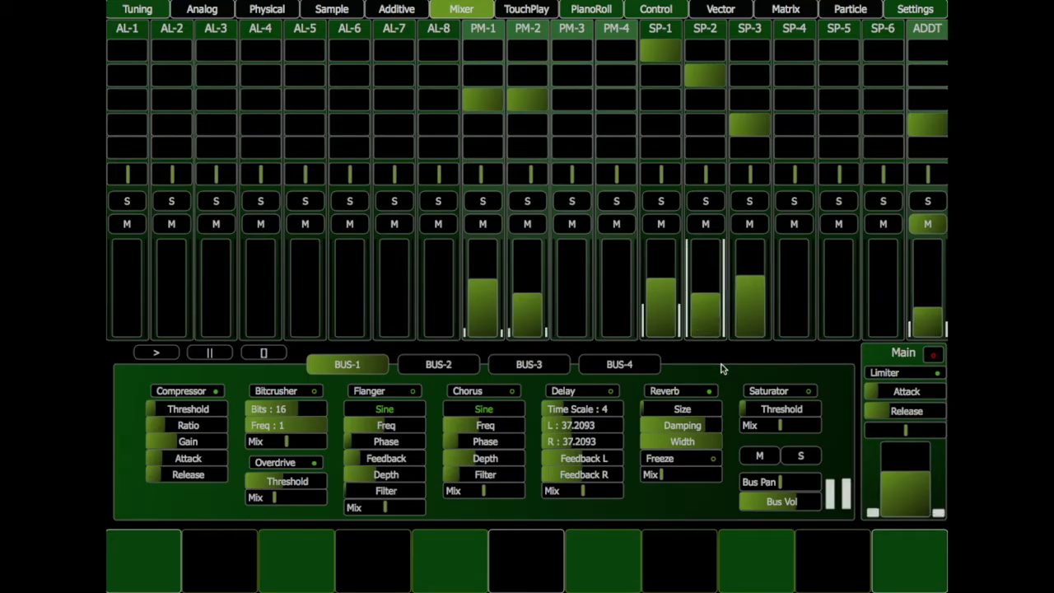
# Check the vector overview, and unmute the ADDT channel in the mixer with its volume slightly lower
pyautogui.click(717, 10)
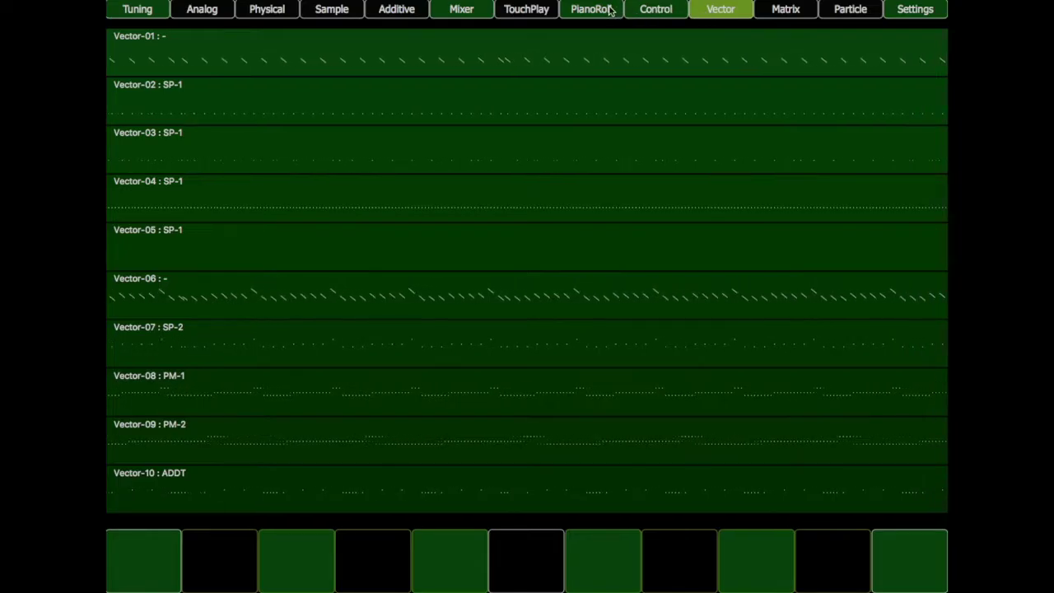
pyautogui.click(452, 10)
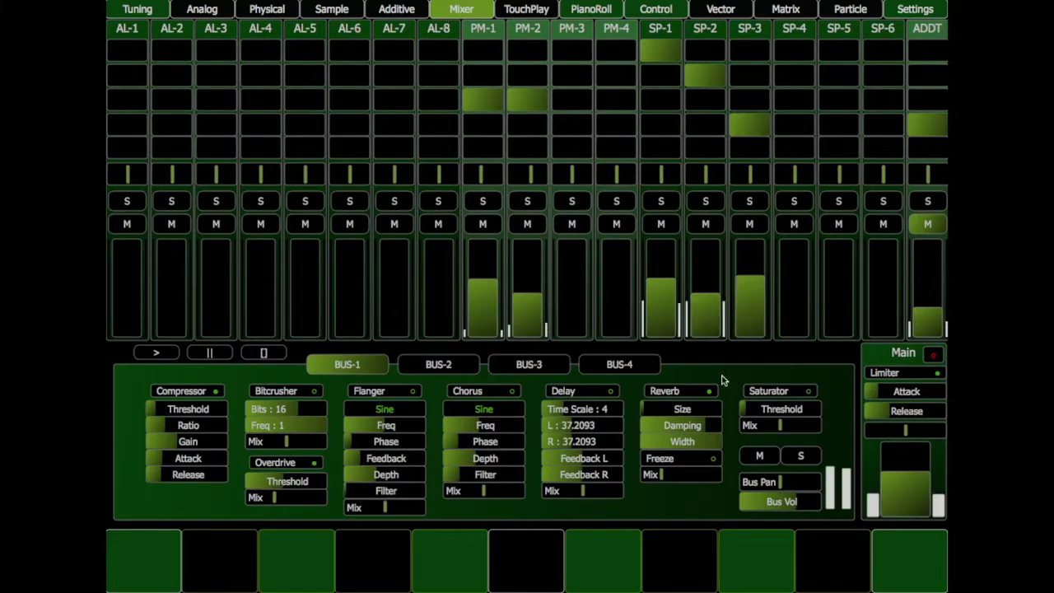
pyautogui.click(929, 307)
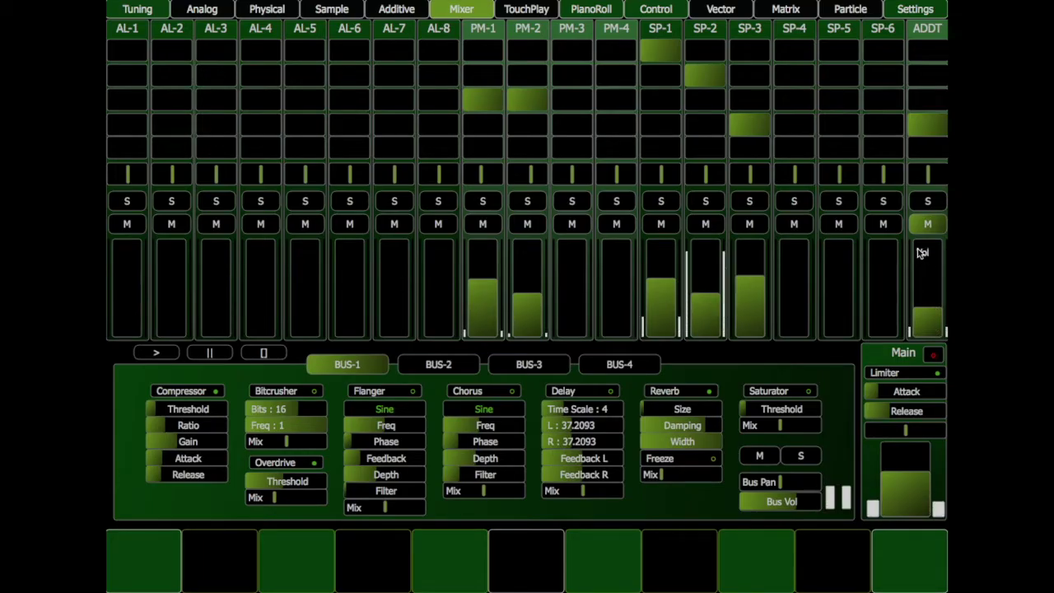
pyautogui.moveTo(926, 272); pyautogui.dragTo(926, 277)
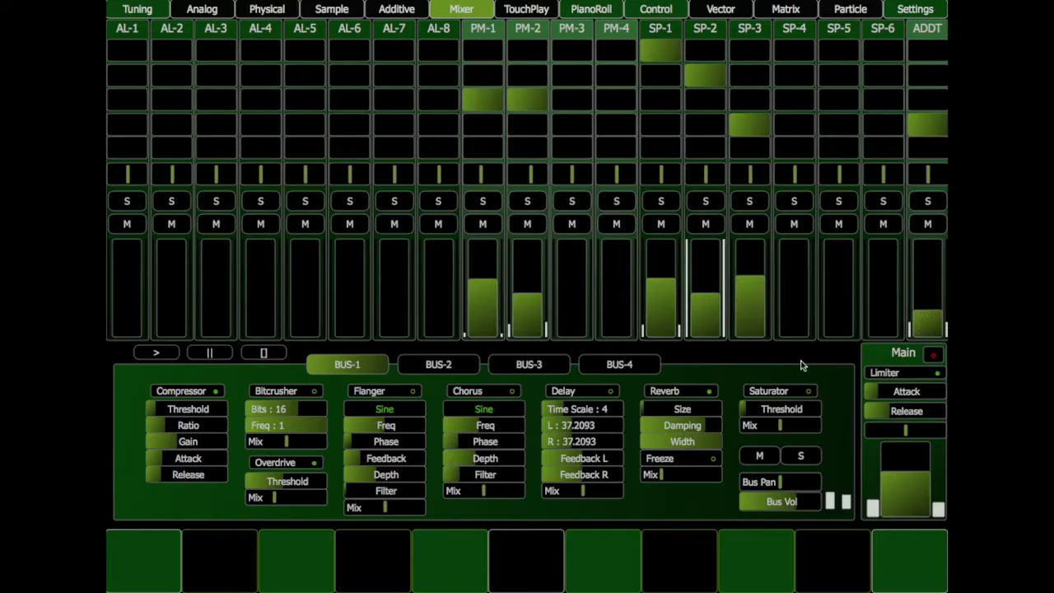
# Open Vector-06 and try its Y (Space) pattern with step 8 at -2 and at +1
pyautogui.click(721, 10)
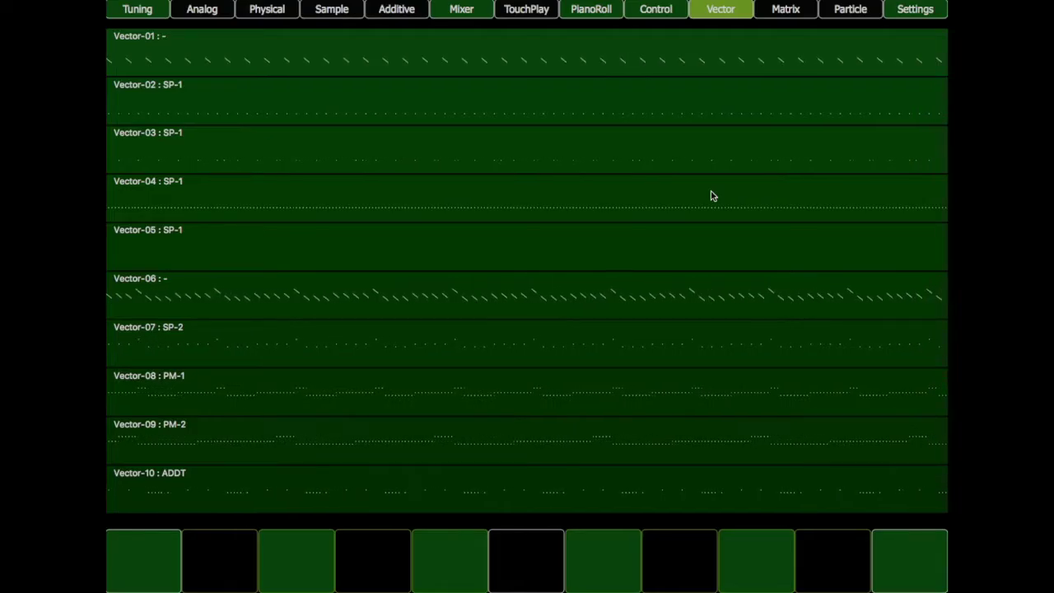
pyautogui.click(614, 294)
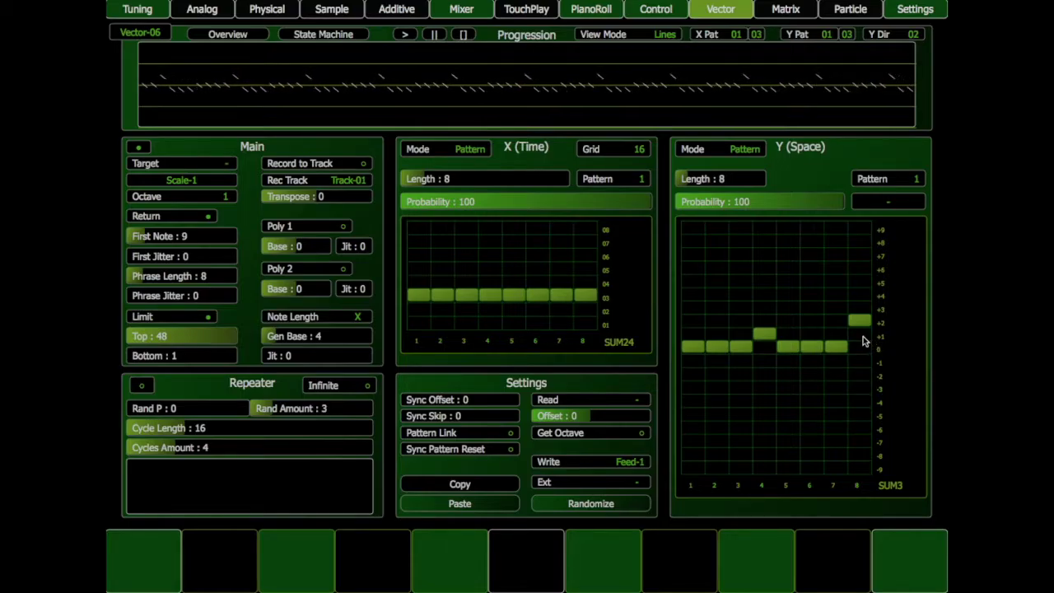
pyautogui.click(858, 372)
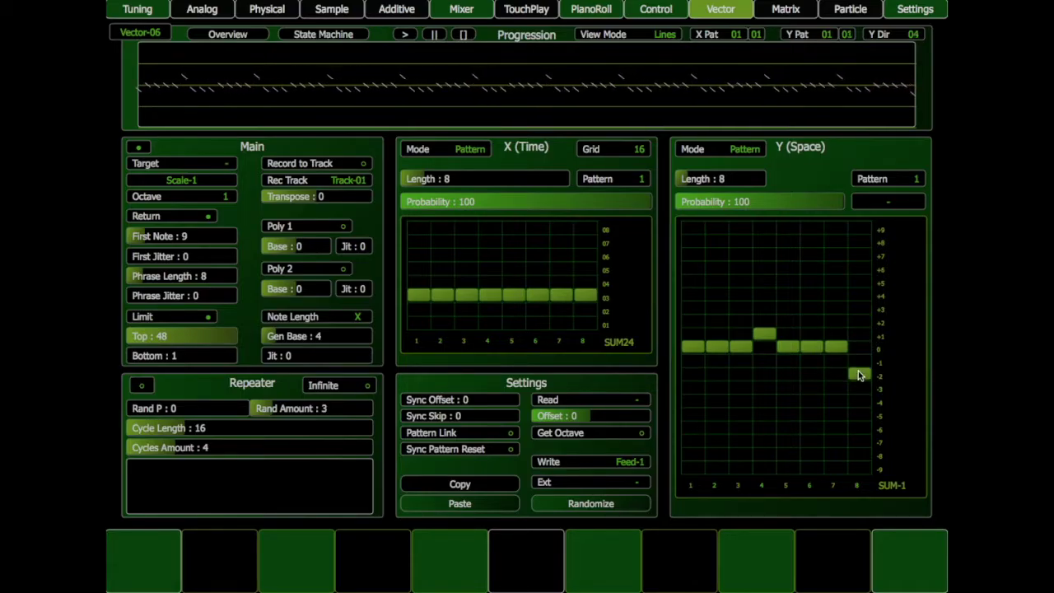
pyautogui.click(858, 360)
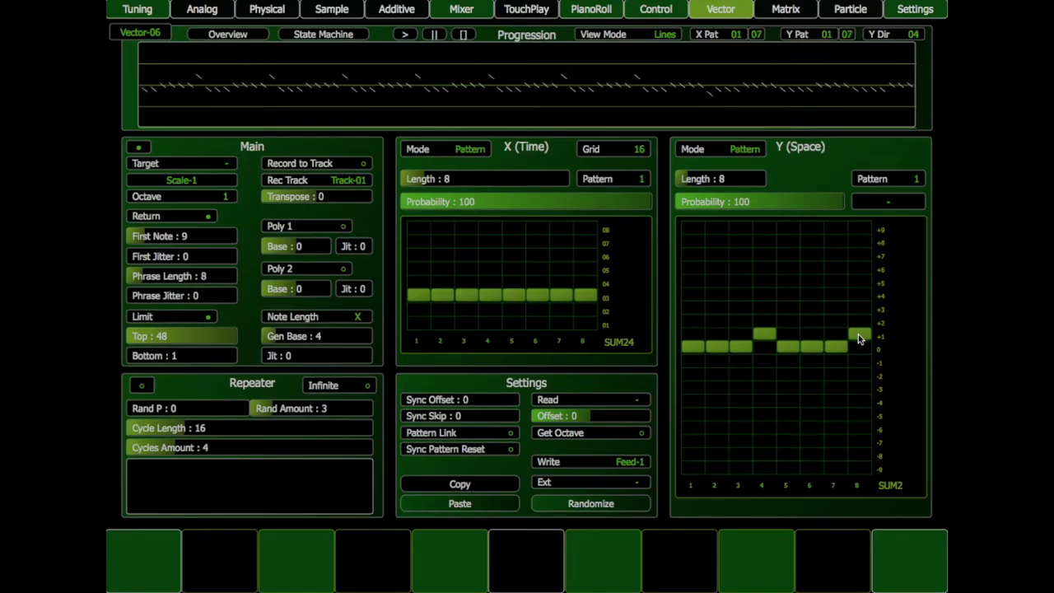
# Try the Y (Space) pattern with step 6 at +2, step 8 at -2 and -1, and step 2 at +4
pyautogui.click(808, 327)
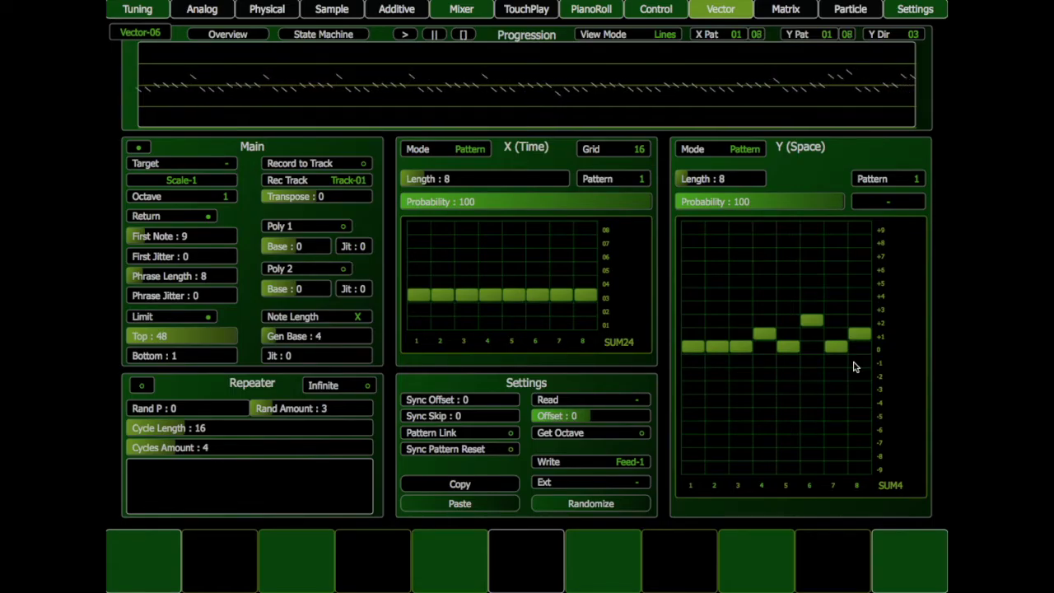
pyautogui.moveTo(860, 353); pyautogui.dragTo(863, 384)
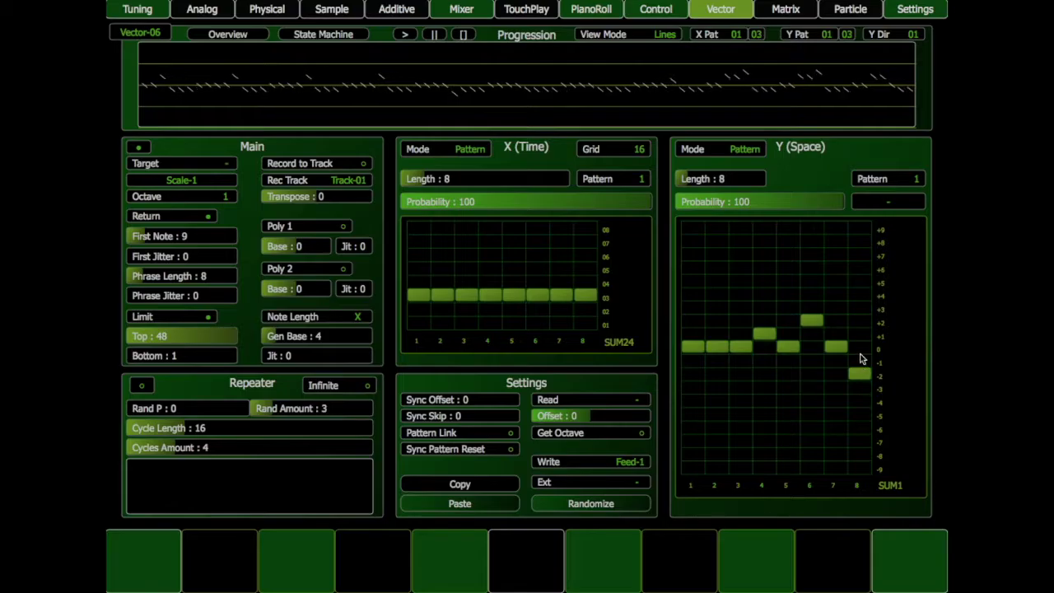
pyautogui.click(858, 362)
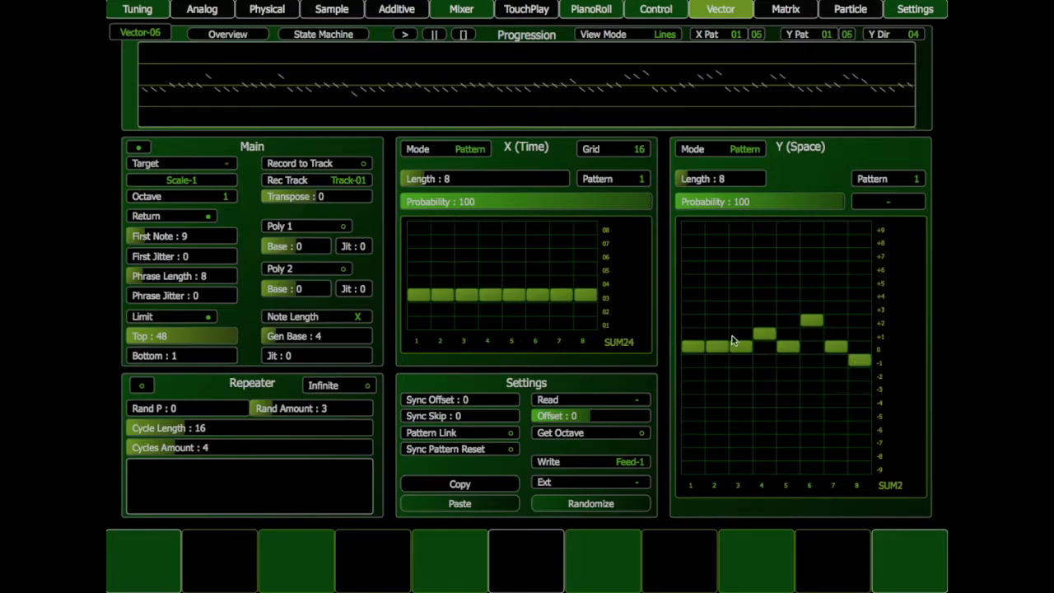
pyautogui.click(716, 303)
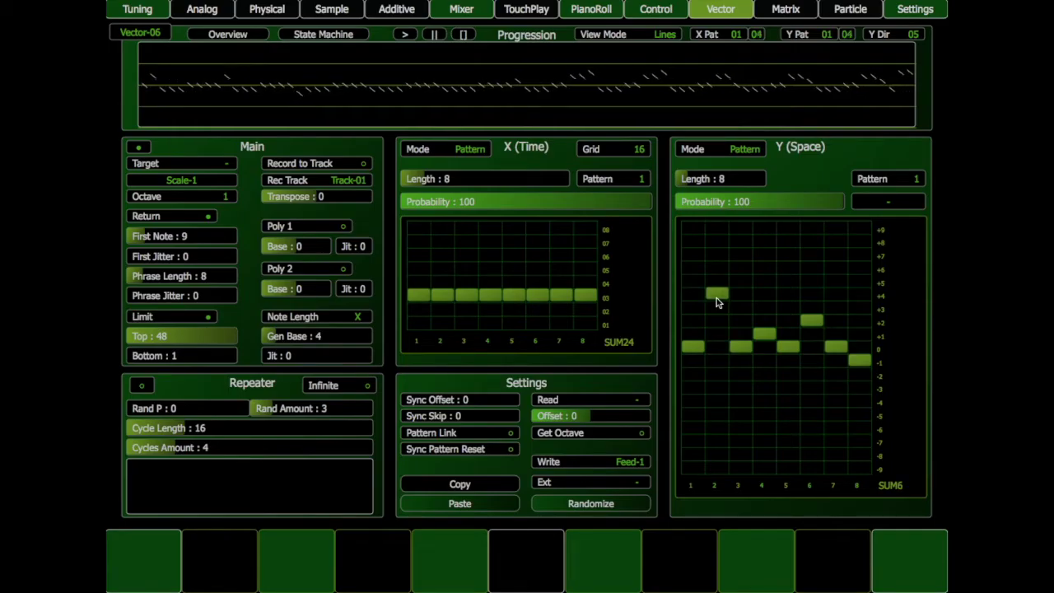
# Set steps 2 and 6 of the Y (Space) pattern to 0 and step 8 to +2
pyautogui.click(717, 347)
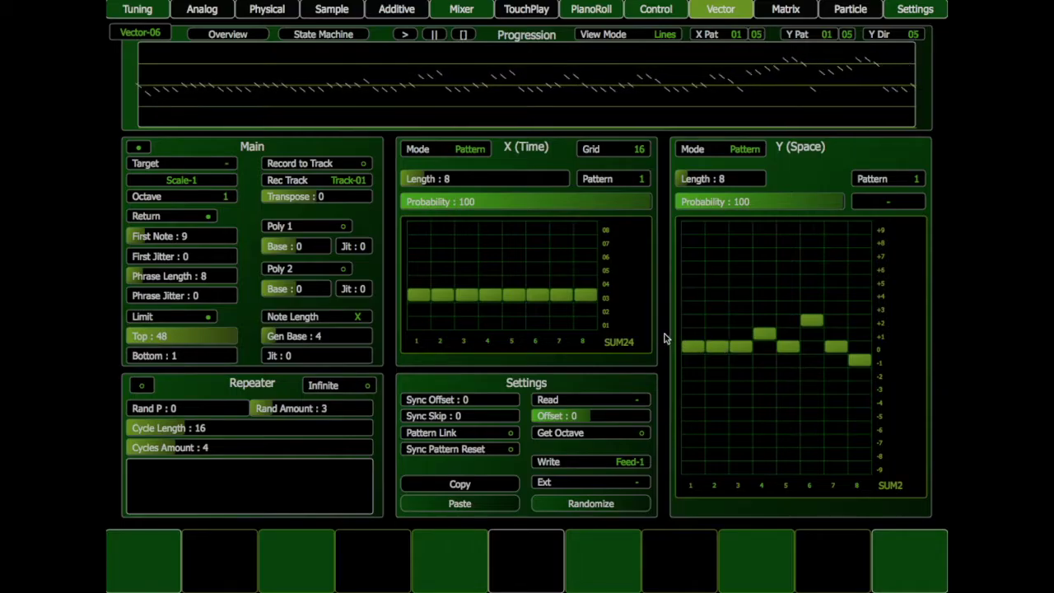
pyautogui.click(813, 347)
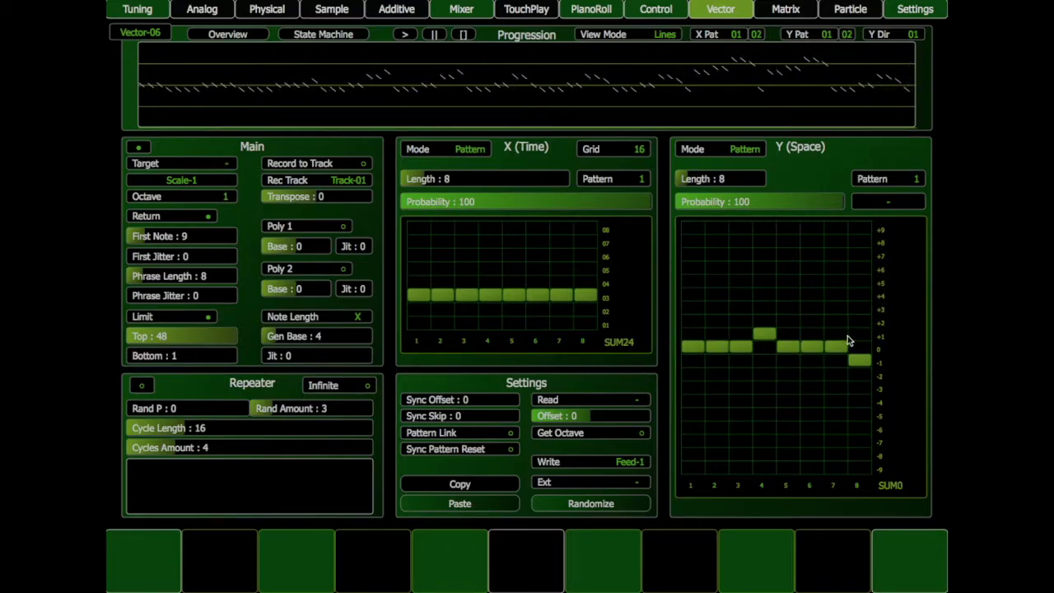
pyautogui.click(857, 323)
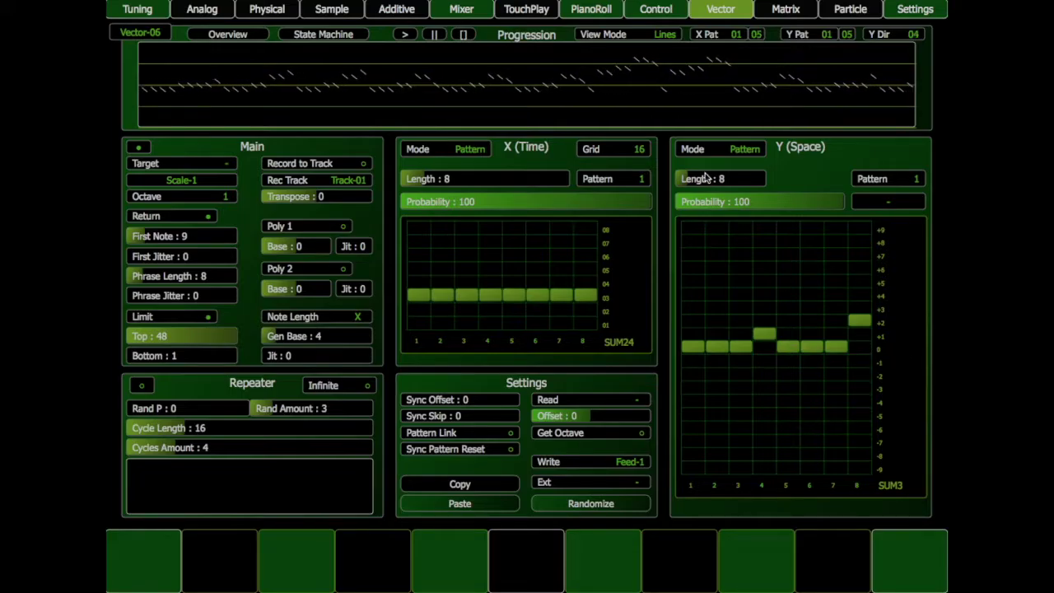
# Leave Vector-06, and examine the mixer channels and the vector overview
pyautogui.click(230, 34)
pyautogui.click(449, 9)
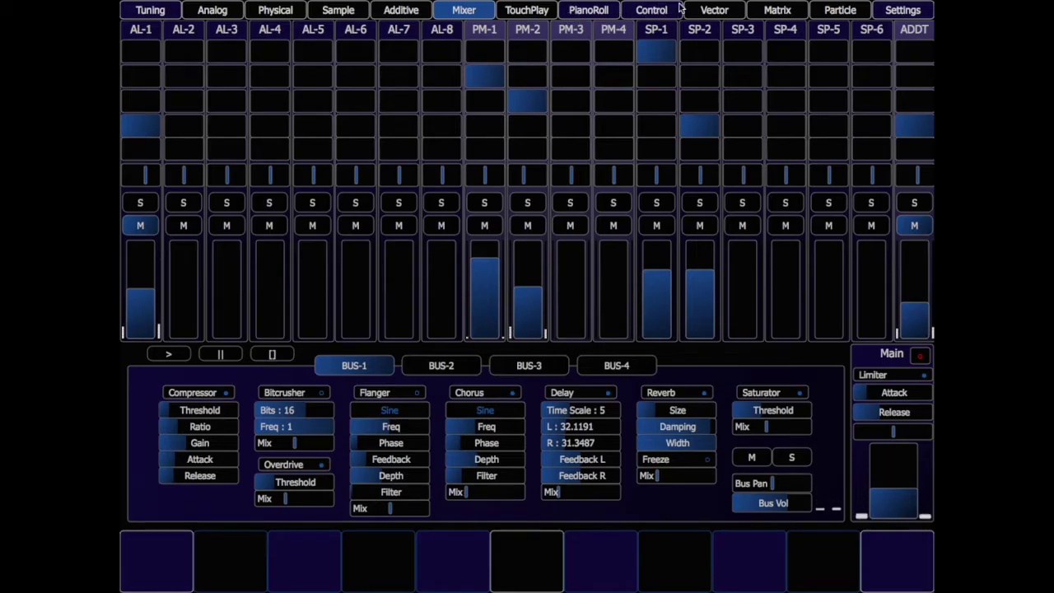
pyautogui.click(712, 10)
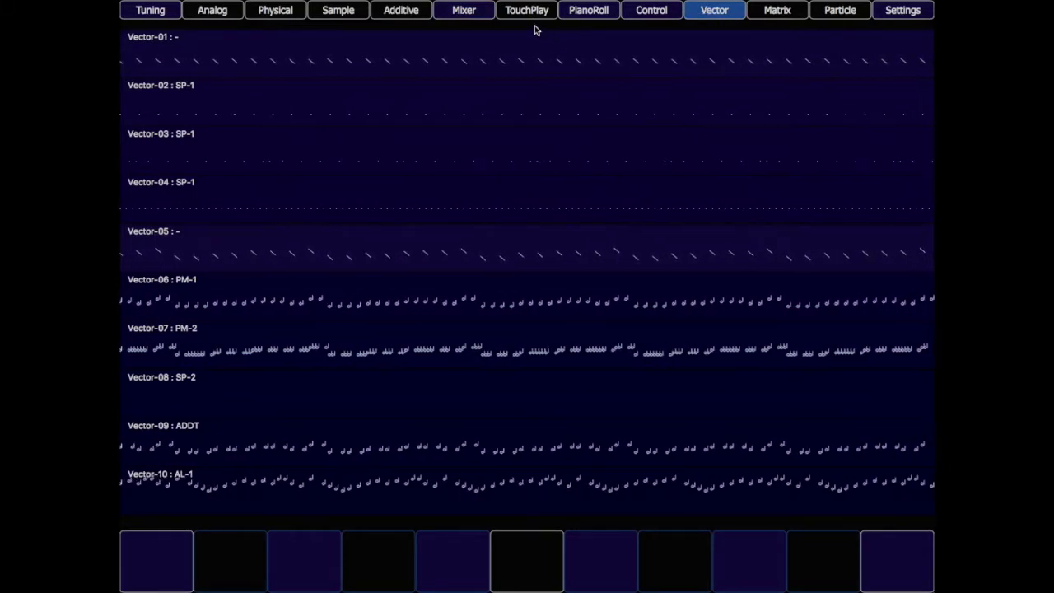
# Unmute the ADDT and AL-1 channels in the mixer
pyautogui.click(477, 14)
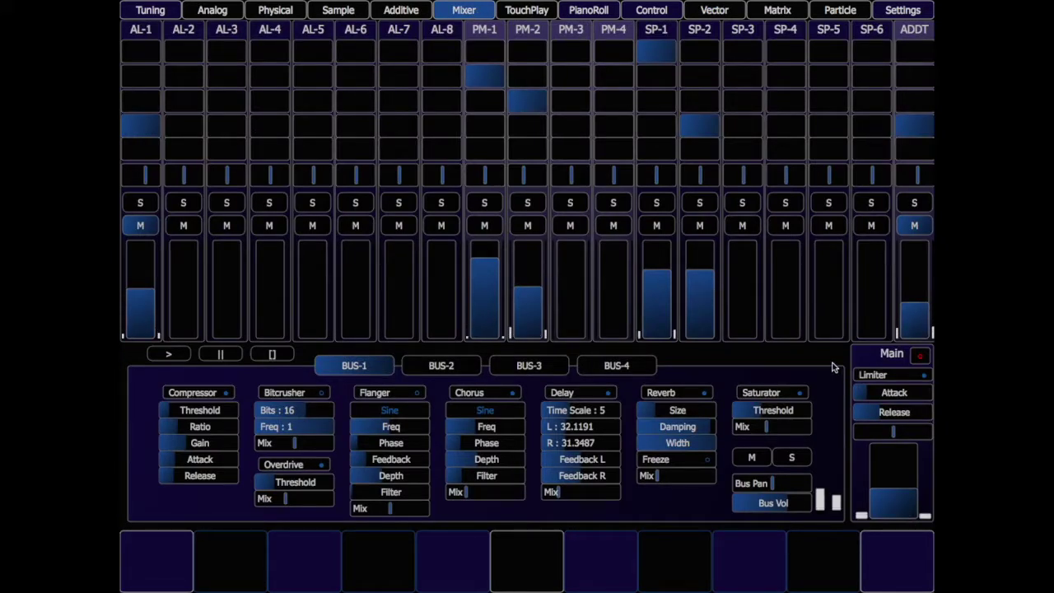
pyautogui.click(915, 228)
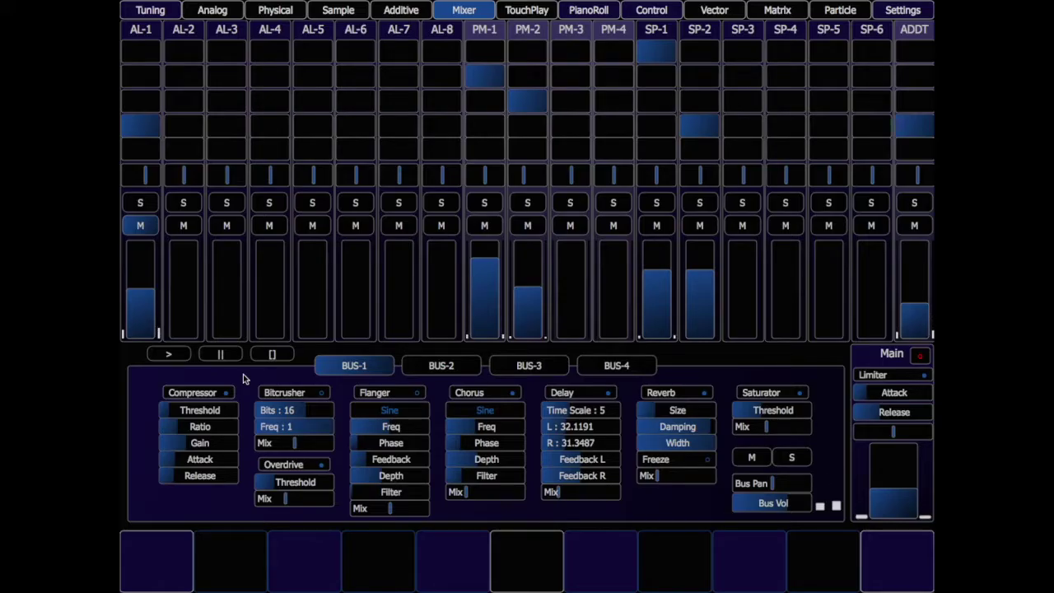
pyautogui.click(141, 227)
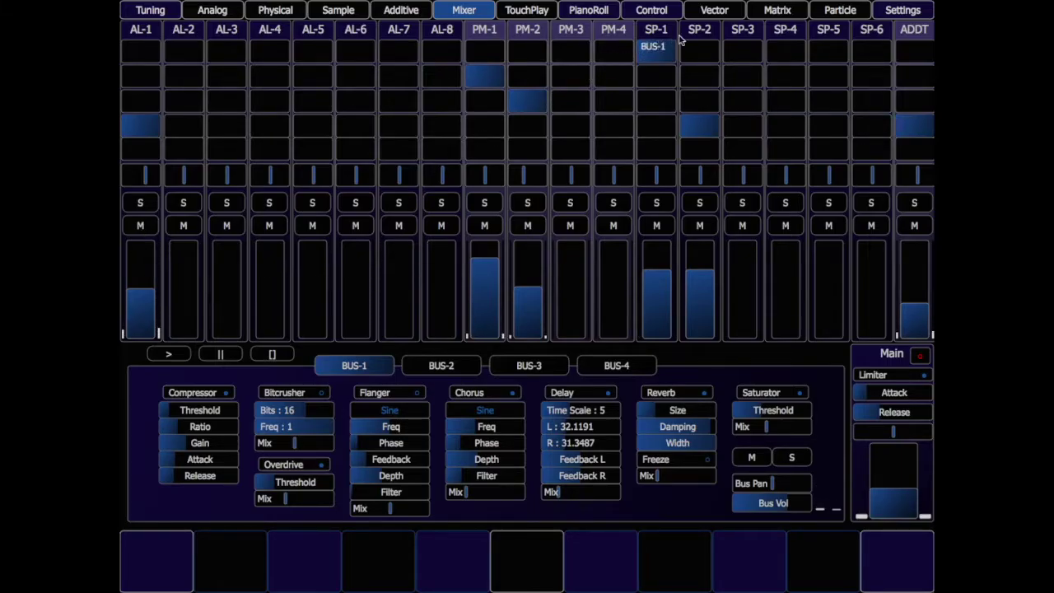
# Examine Vector-10's X and Y patterns, the scale tuning and the piano roll
pyautogui.click(708, 13)
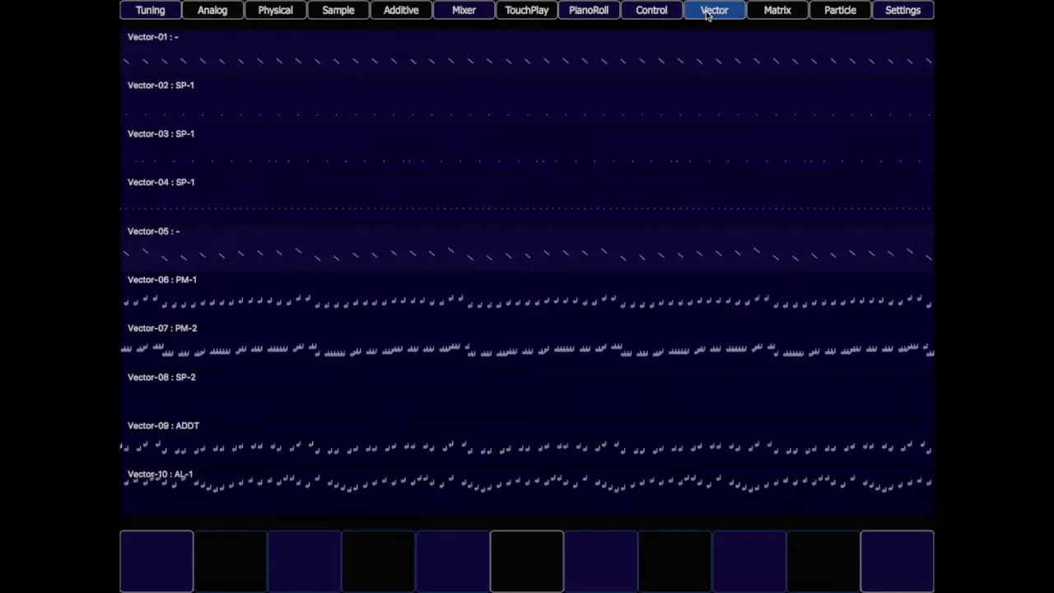
pyautogui.click(588, 489)
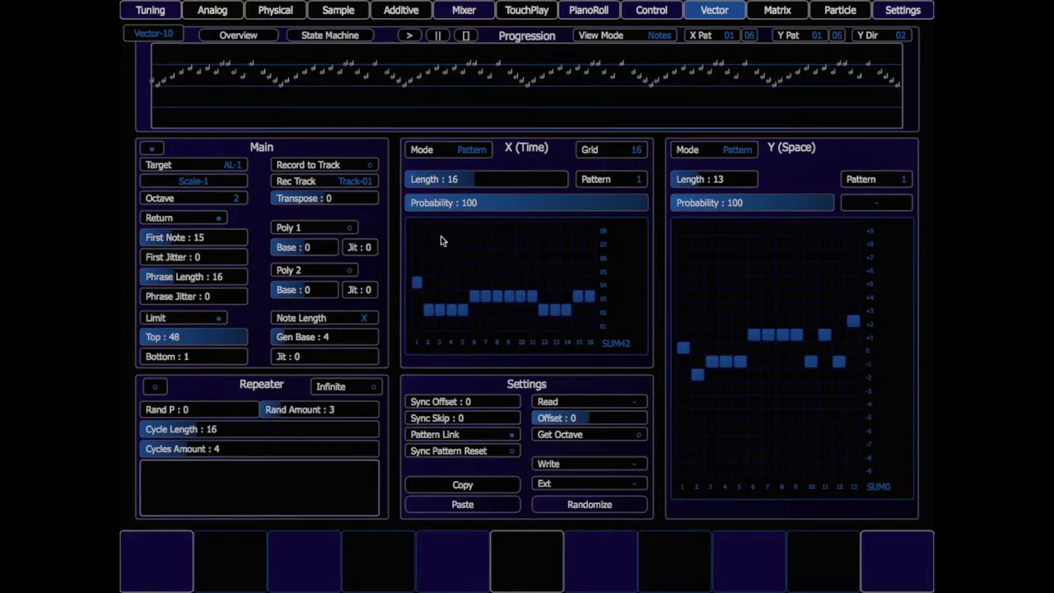
pyautogui.click(164, 13)
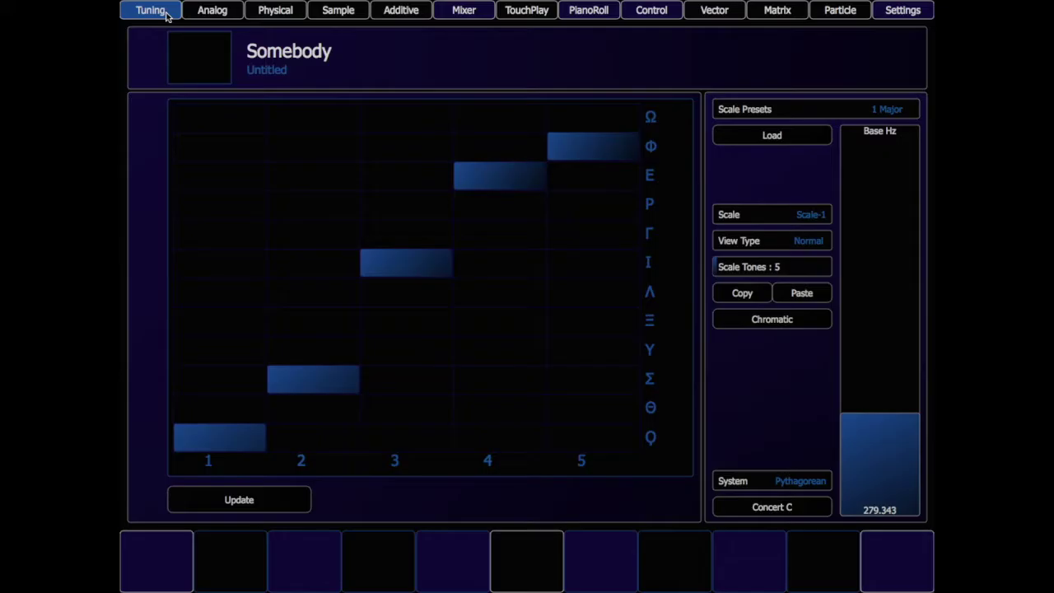
pyautogui.click(580, 11)
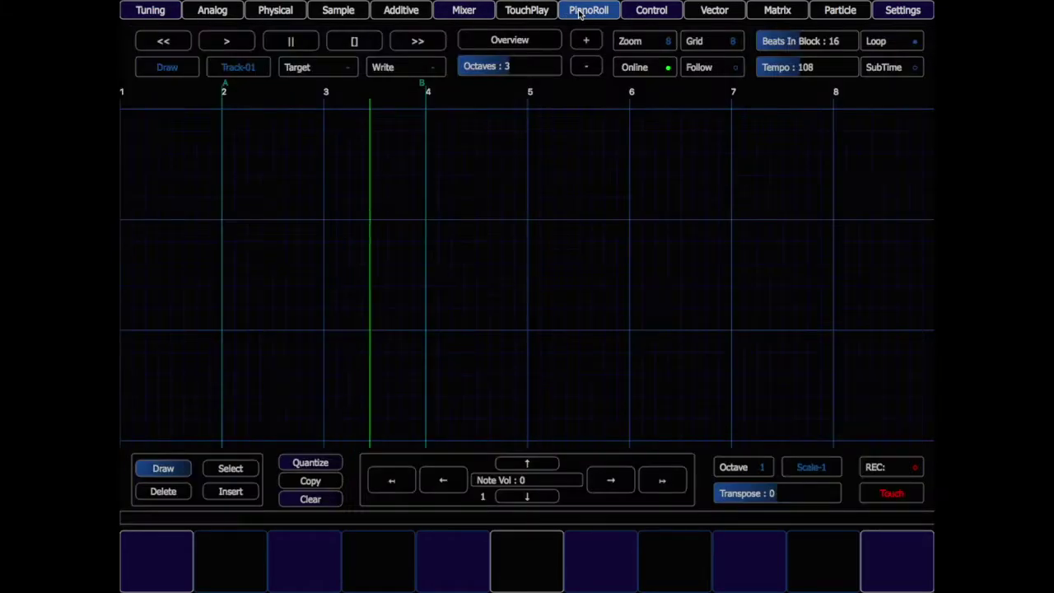
# Open Vector-05 from the vector overview and set steps 3, 6 and 7 of its Y (Space) pattern to 0
pyautogui.click(476, 10)
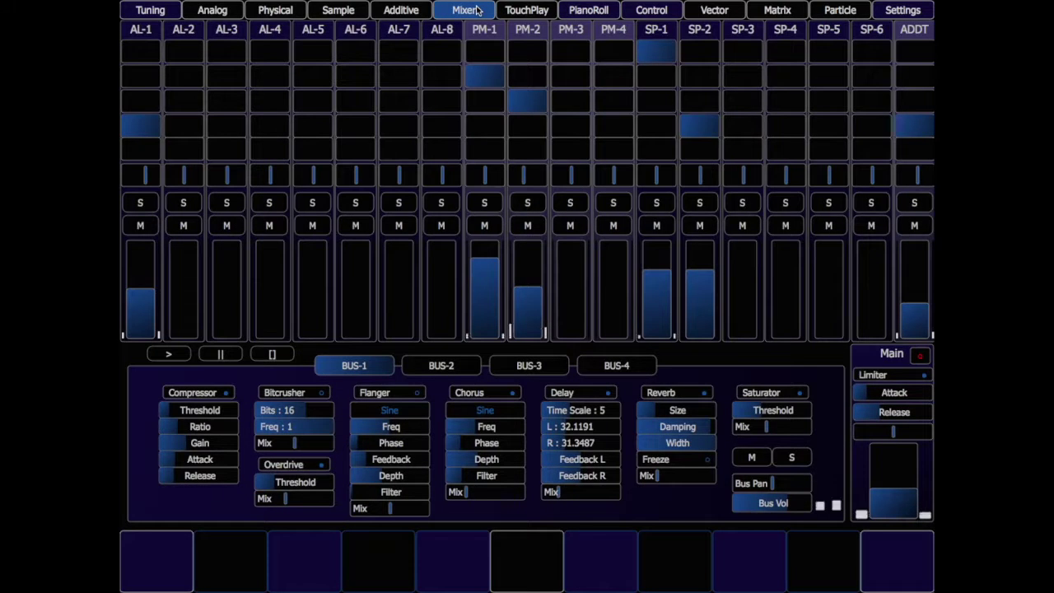
pyautogui.click(711, 13)
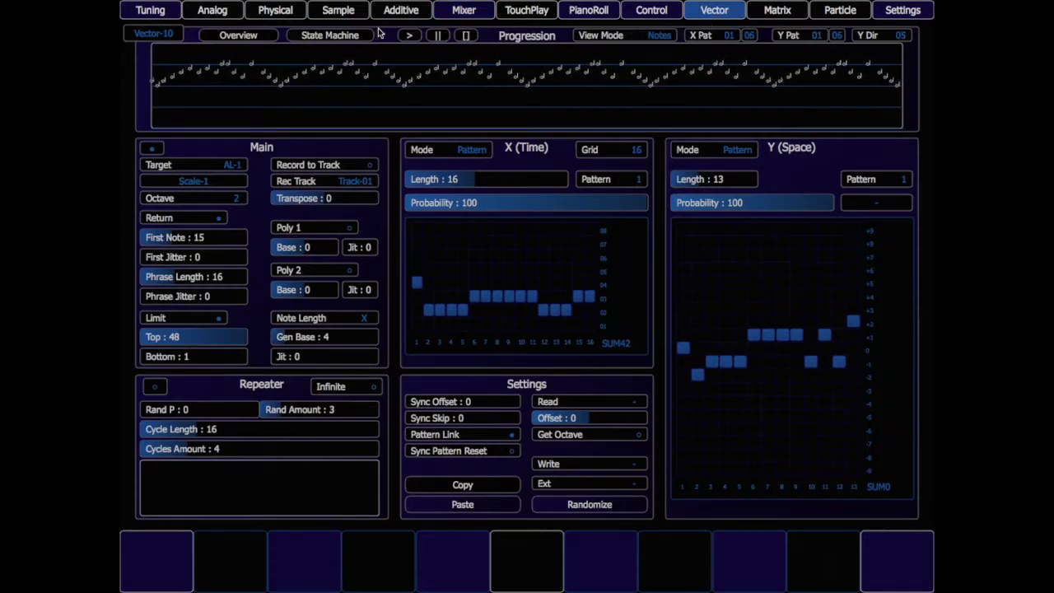
pyautogui.click(234, 36)
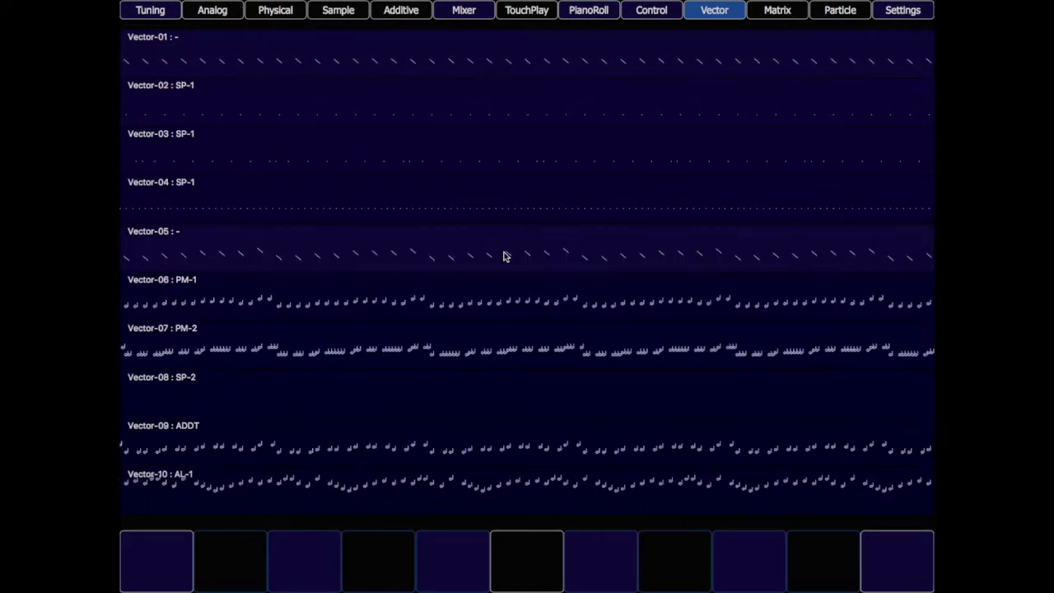
pyautogui.click(504, 256)
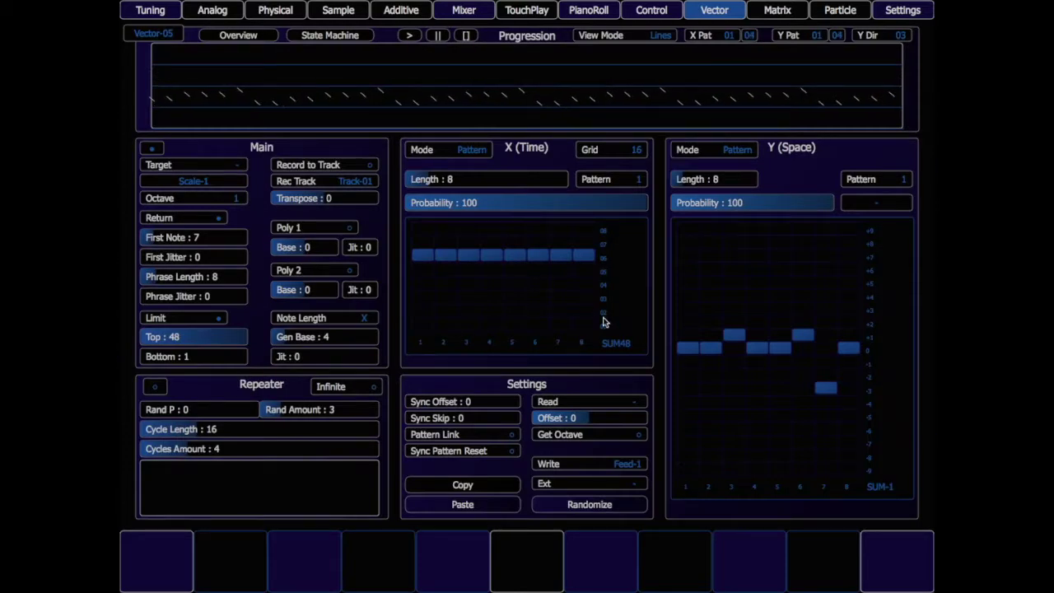
pyautogui.moveTo(735, 349); pyautogui.dragTo(828, 350)
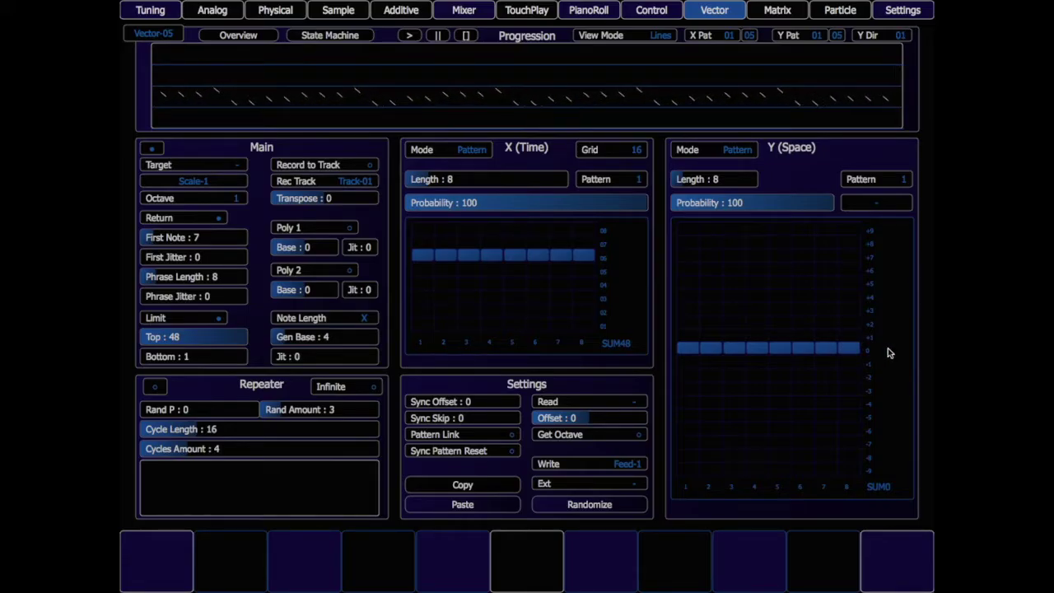
# Mute the AL-1 channel in the mixer
pyautogui.click(486, 15)
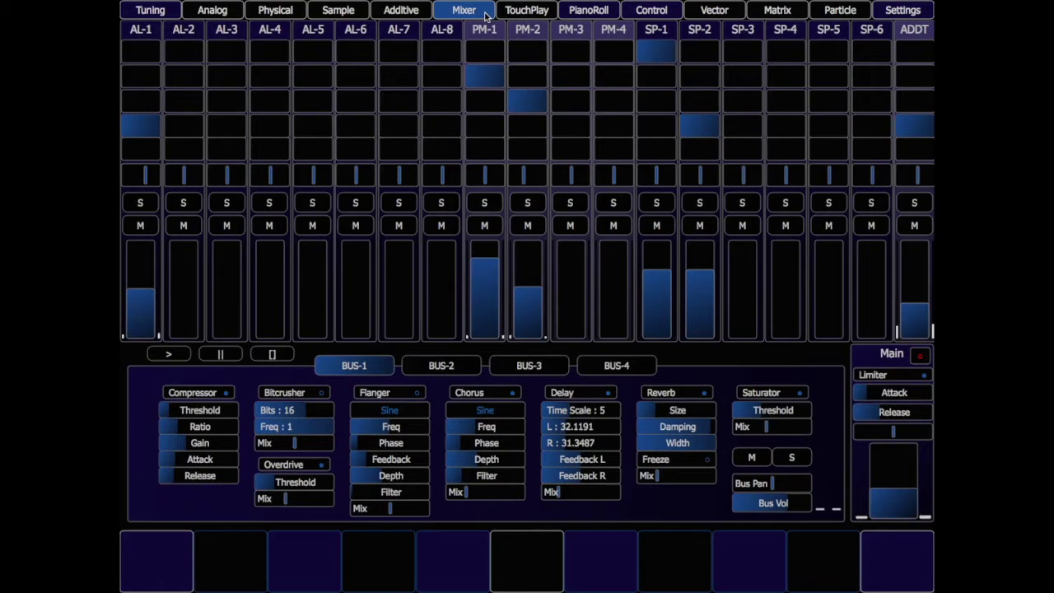
pyautogui.click(140, 226)
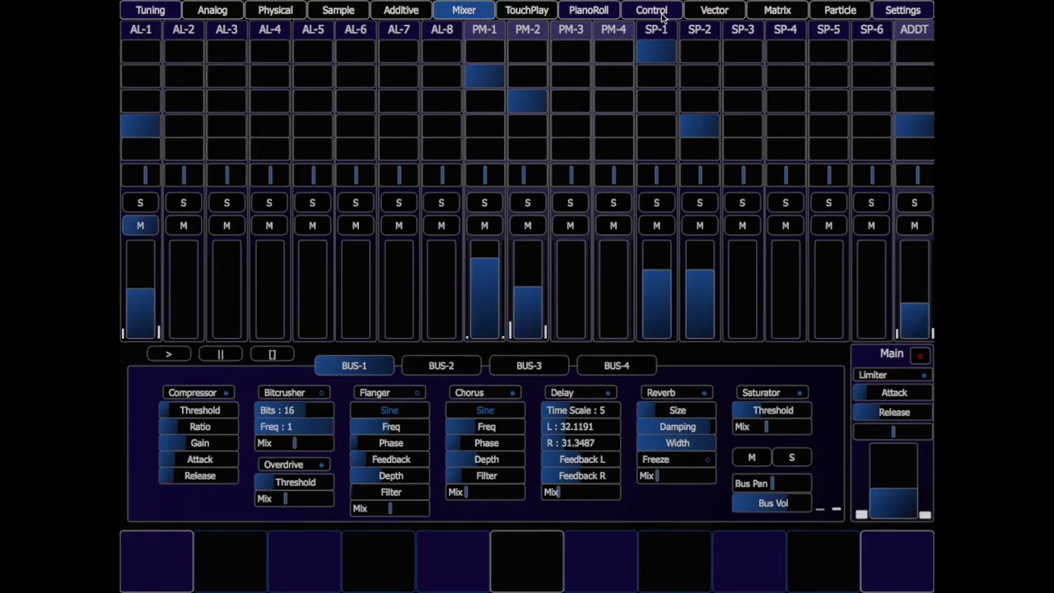
# Return to Vector-05 and set steps 2, 4, 6 and 8 of its Y (Space) pattern to +1
pyautogui.click(715, 10)
pyautogui.click(712, 336)
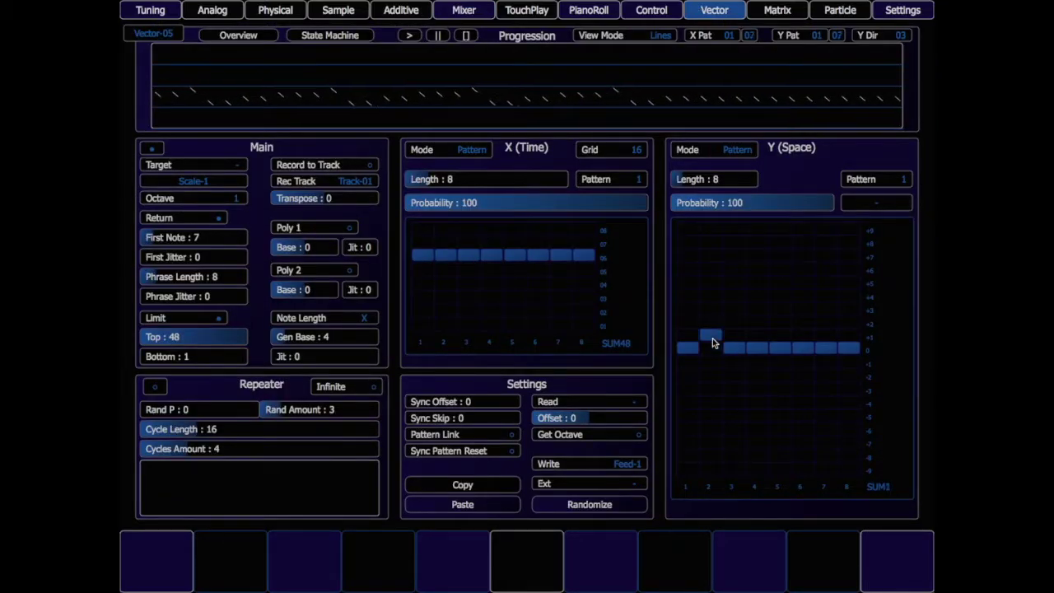
pyautogui.click(846, 338)
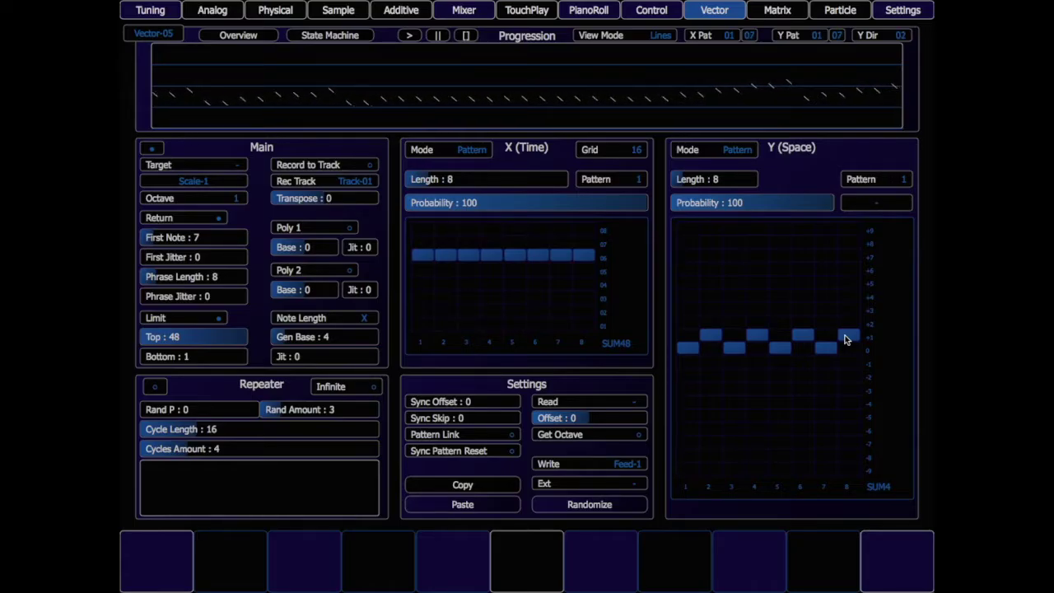
# Flatten Vector-05's Y (Space) pattern to 0, set steps 2 to 7 to -2, +2, -1, +2, -1, +1, and raise step 8
pyautogui.moveTo(723, 347); pyautogui.dragTo(843, 351)
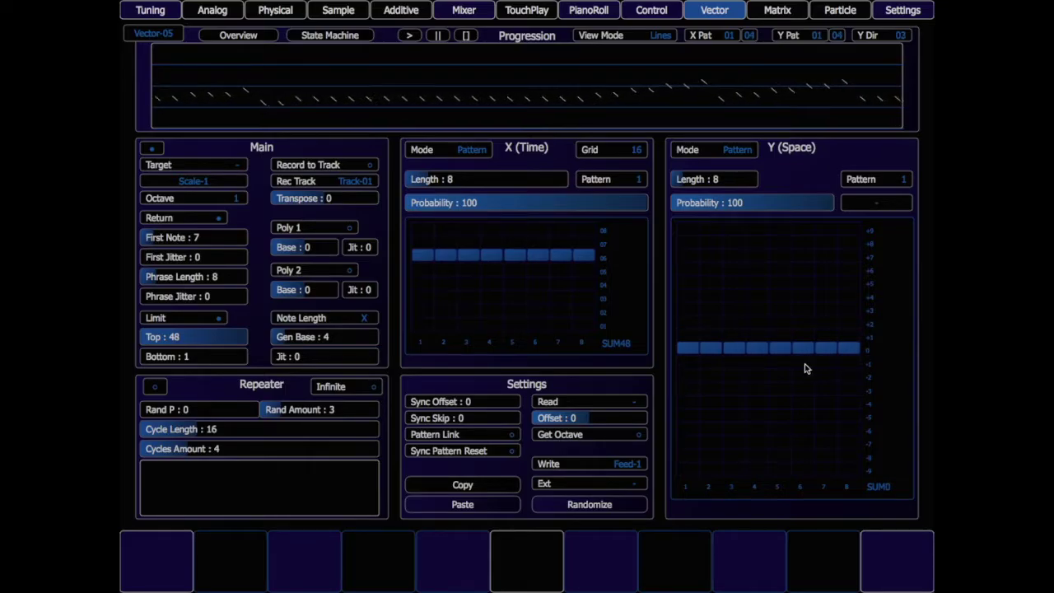
pyautogui.click(713, 376)
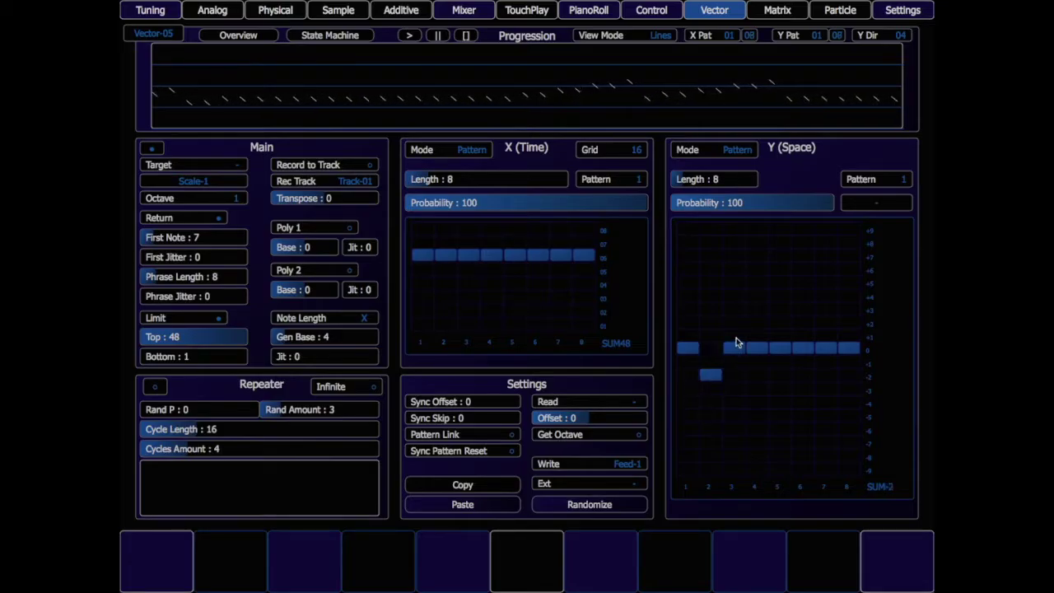
pyautogui.click(784, 324)
pyautogui.click(826, 335)
pyautogui.click(828, 336)
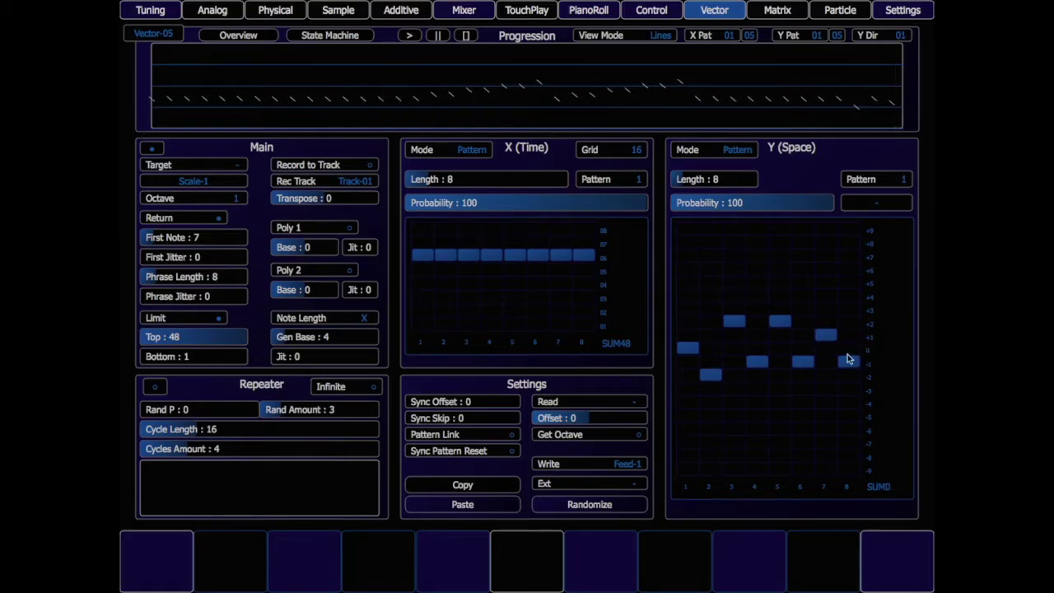
pyautogui.moveTo(850, 343); pyautogui.dragTo(850, 323)
# Return to the mixer and stop the project's playback
pyautogui.click(449, 12)
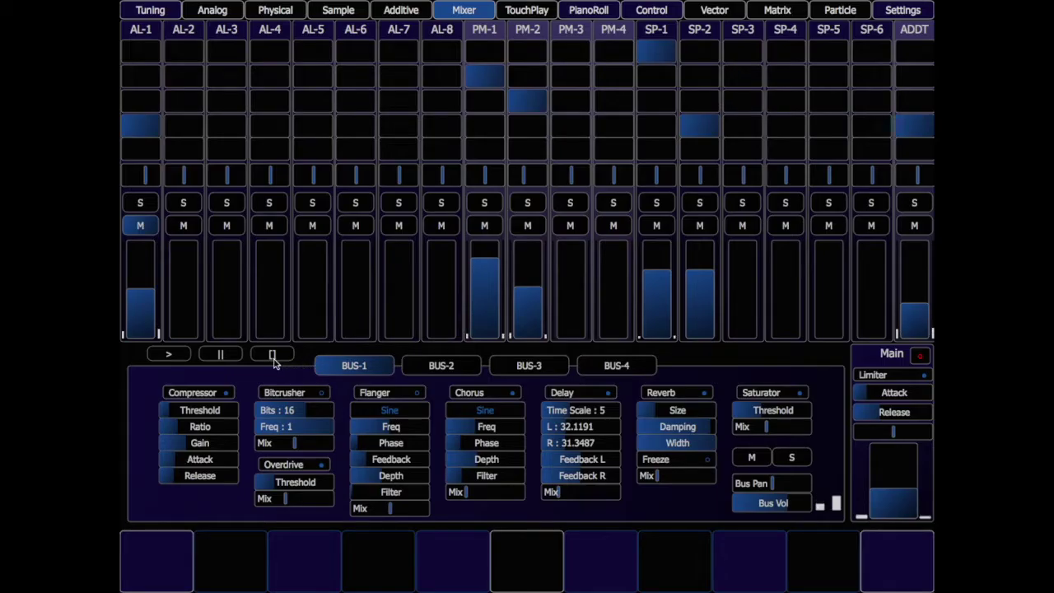
pyautogui.click(272, 355)
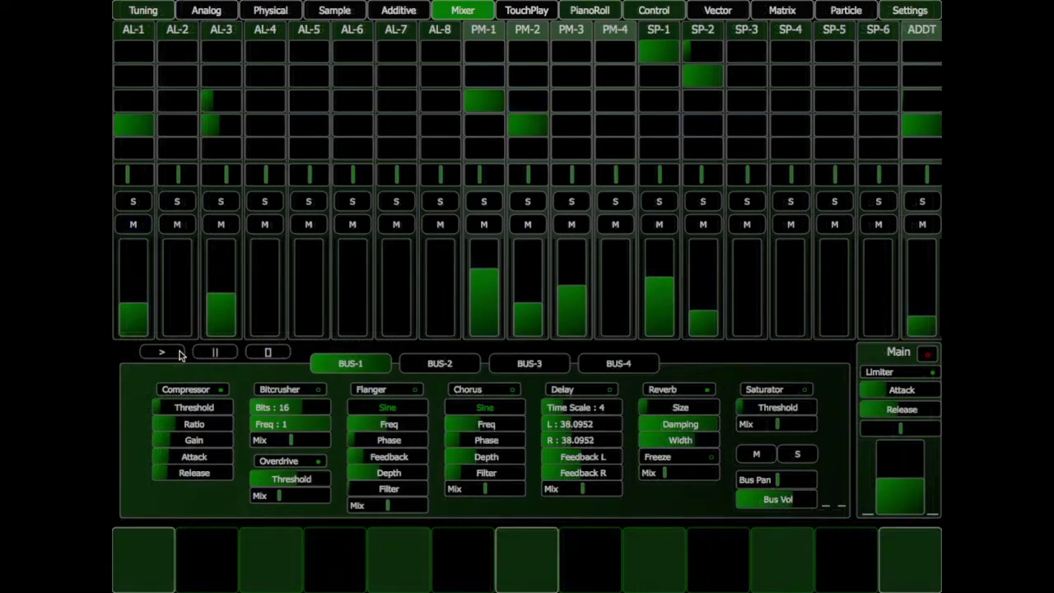
# Start playback of the next project and slightly lower the AL-1 channel's volume
pyautogui.click(159, 356)
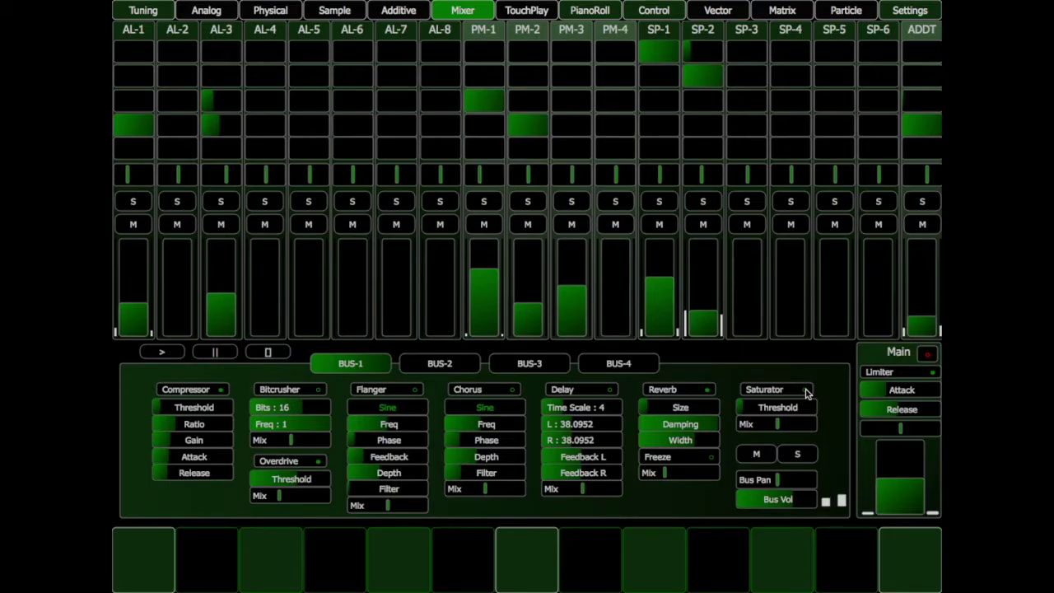
pyautogui.moveTo(157, 296); pyautogui.dragTo(146, 306)
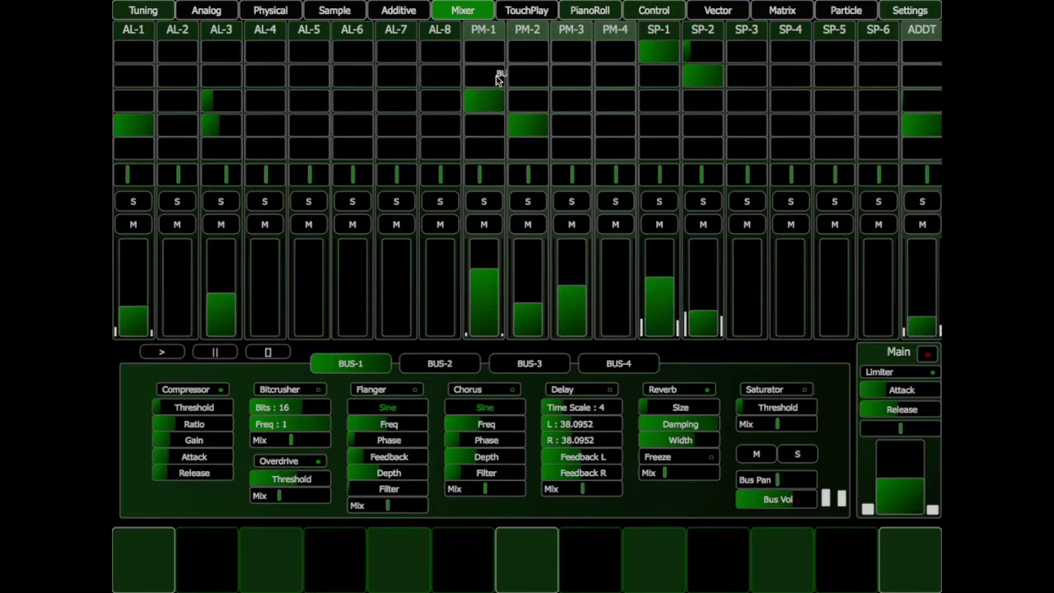
# Open Vector-06 and set its stochastic Y (Space) direction values to D2 16, D3 41, D4 32 and D5 83
pyautogui.click(716, 11)
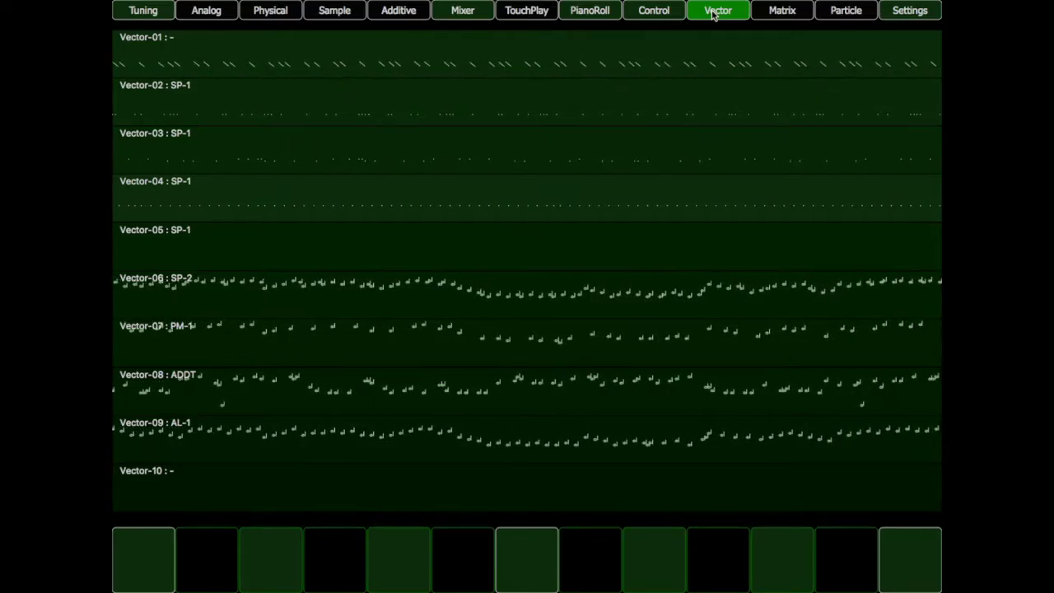
pyautogui.click(659, 289)
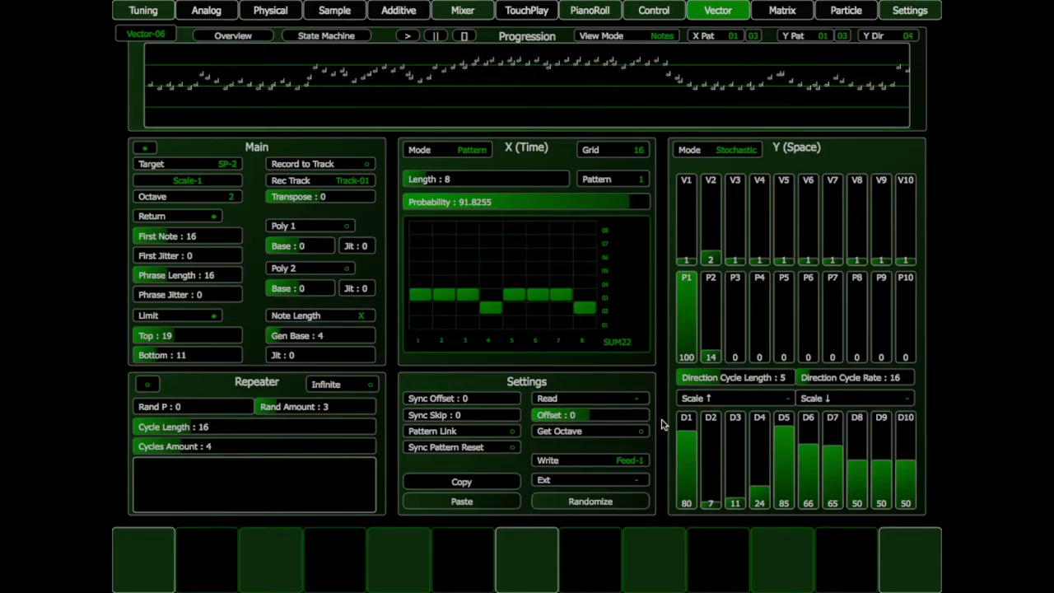
pyautogui.moveTo(731, 459)
pyautogui.mouseDown()
pyautogui.moveTo(721, 464)
pyautogui.moveTo(751, 457)
pyautogui.moveTo(761, 440)
pyautogui.moveTo(738, 449)
pyautogui.mouseUp()
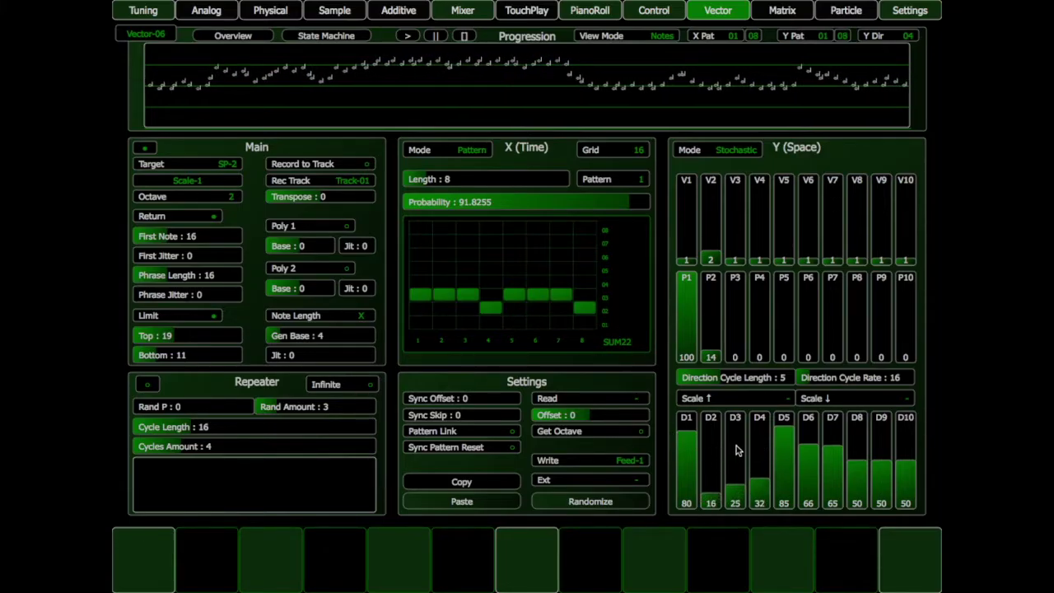
pyautogui.click(737, 476)
pyautogui.moveTo(782, 462); pyautogui.dragTo(782, 464)
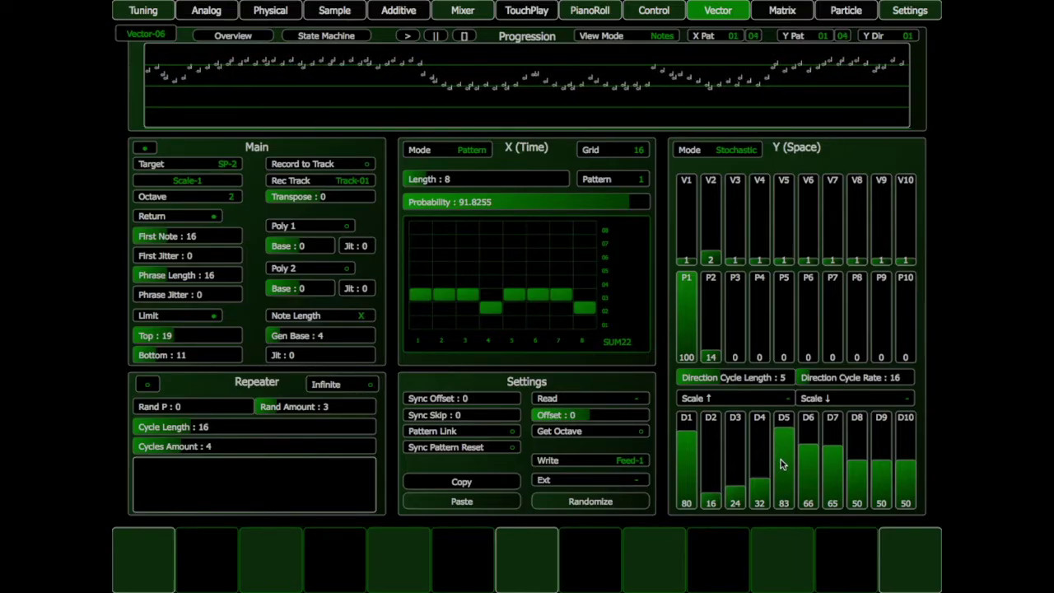
pyautogui.moveTo(738, 470)
pyautogui.mouseDown()
pyautogui.moveTo(741, 444)
pyautogui.moveTo(738, 463)
pyautogui.mouseUp()
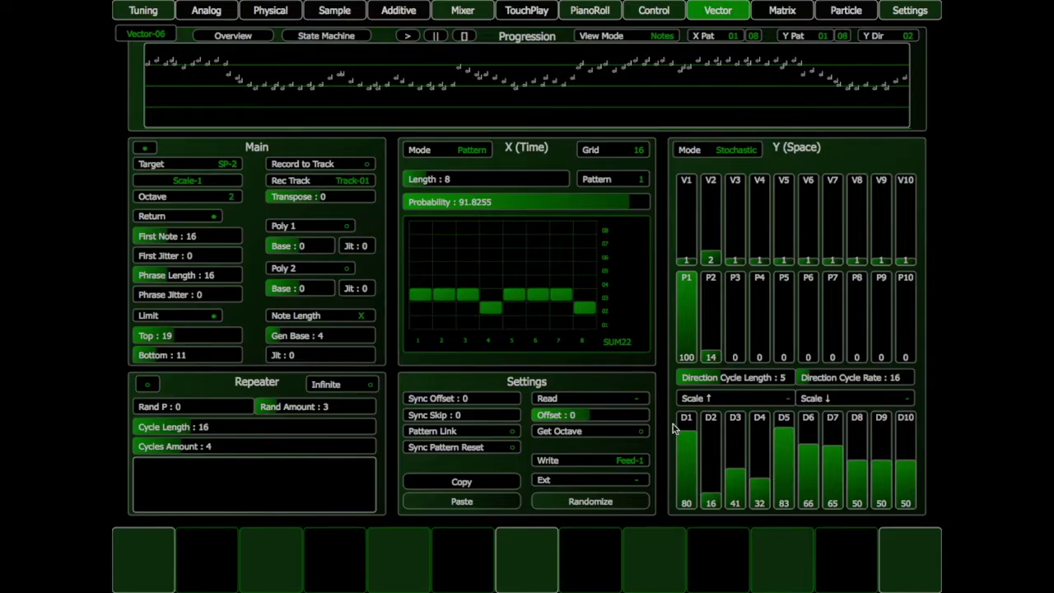
# Open Vector-08 from the vector overview and examine its patterns and Read feed setting
pyautogui.click(246, 38)
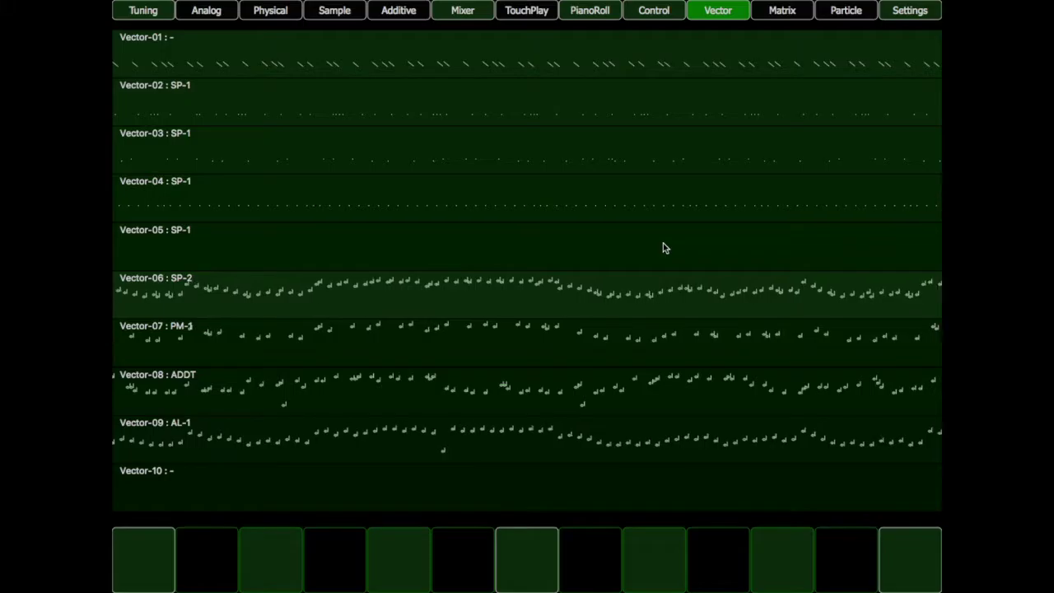
pyautogui.click(624, 401)
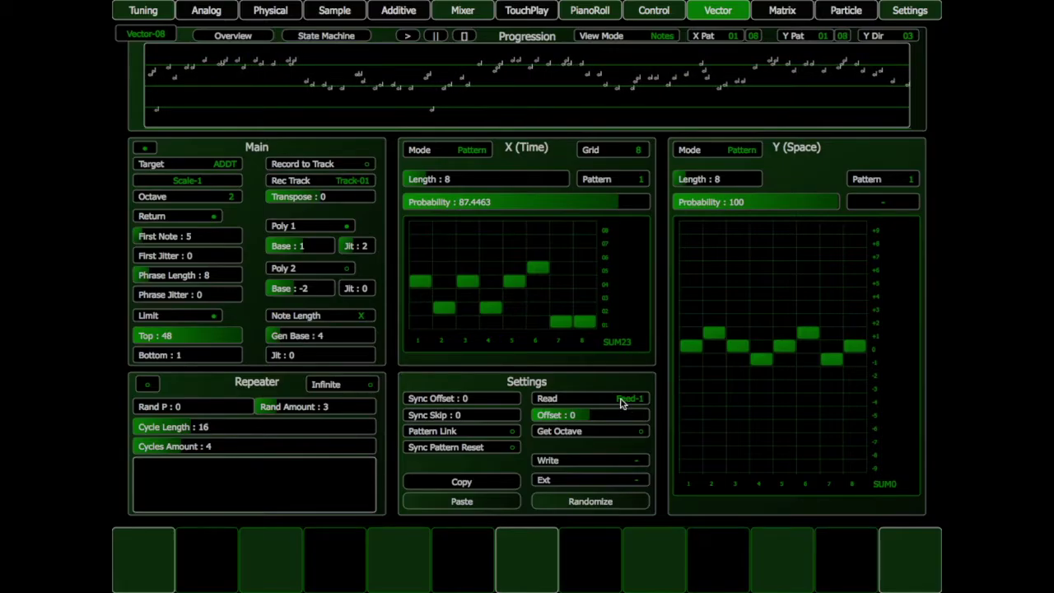
# Mute the AL-1 channel and lower the ADDT channel's volume to zero in the mixer
pyautogui.click(487, 12)
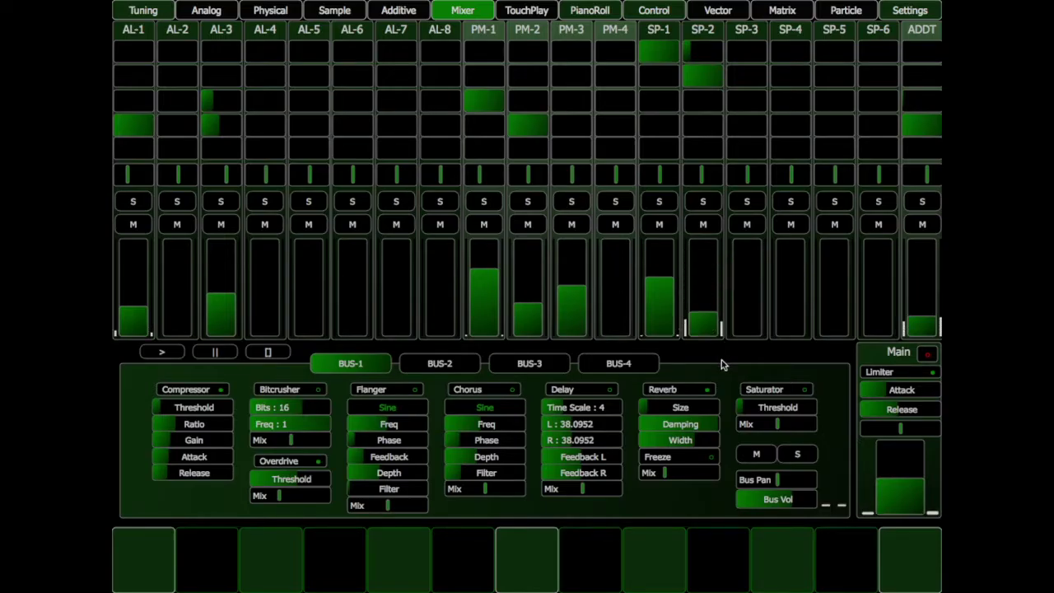
pyautogui.click(135, 229)
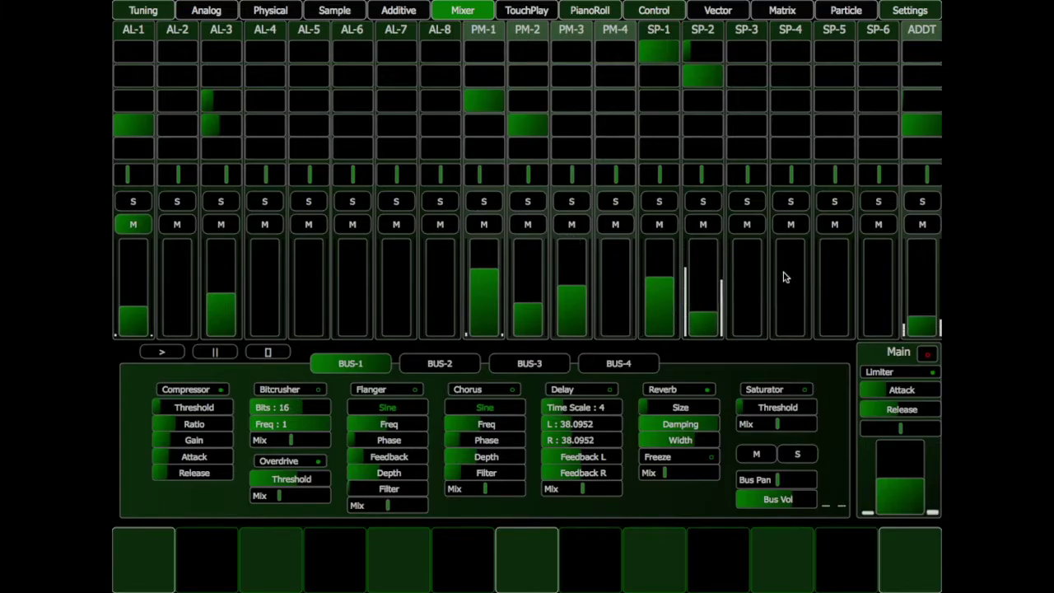
pyautogui.moveTo(920, 272); pyautogui.dragTo(919, 289)
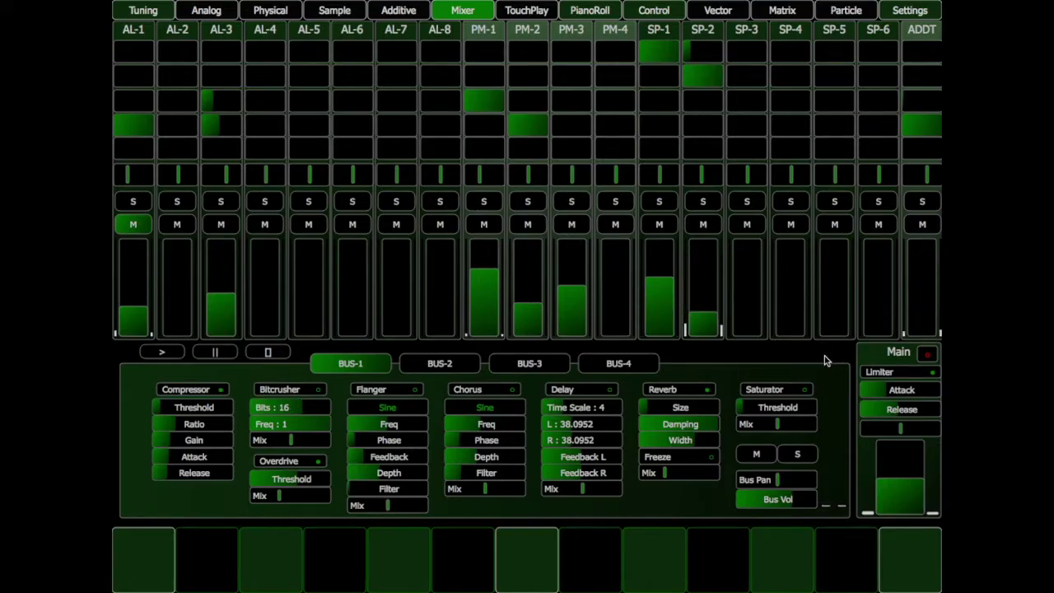
# Open the PM-1 physical model and adjust its Filter Env Amount, LP Frequency to 2775 Hz and HP Frequency to 118 Hz
pyautogui.click(477, 29)
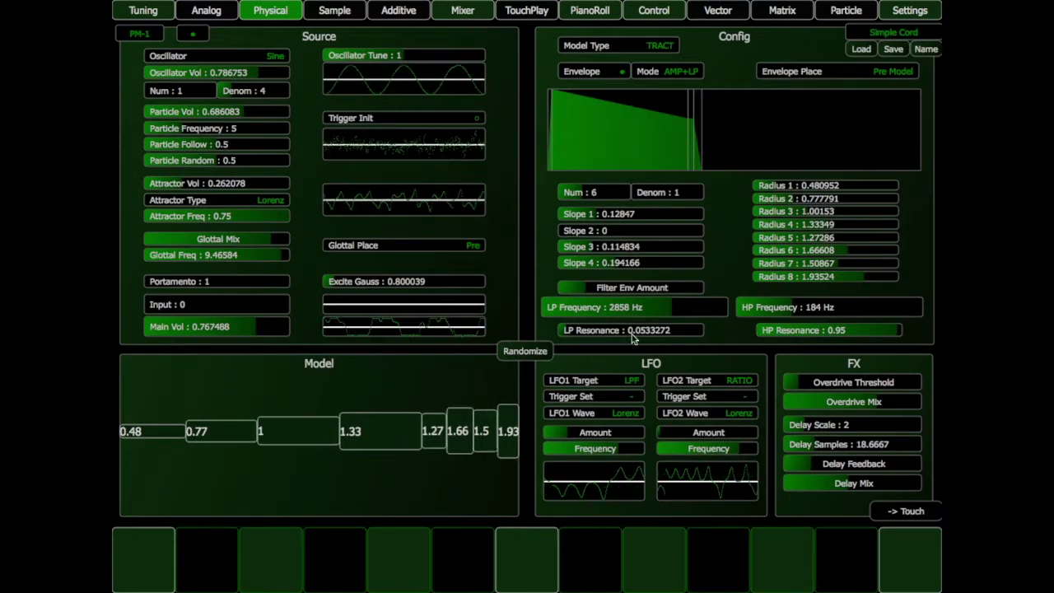
pyautogui.moveTo(671, 312); pyautogui.dragTo(675, 311)
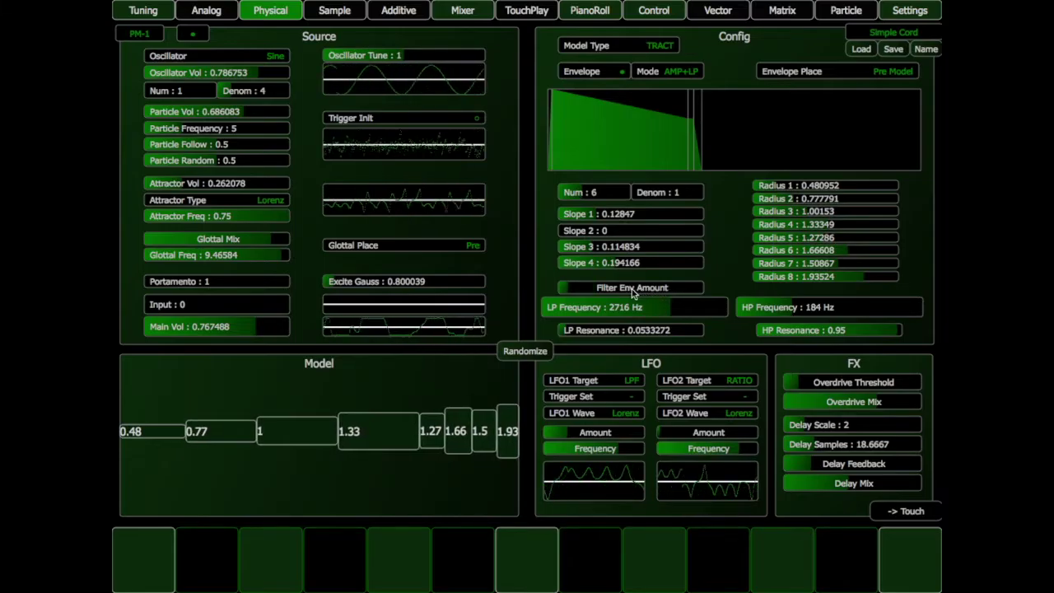
pyautogui.click(642, 314)
pyautogui.moveTo(641, 314); pyautogui.dragTo(791, 318)
pyautogui.moveTo(726, 315); pyautogui.dragTo(702, 286)
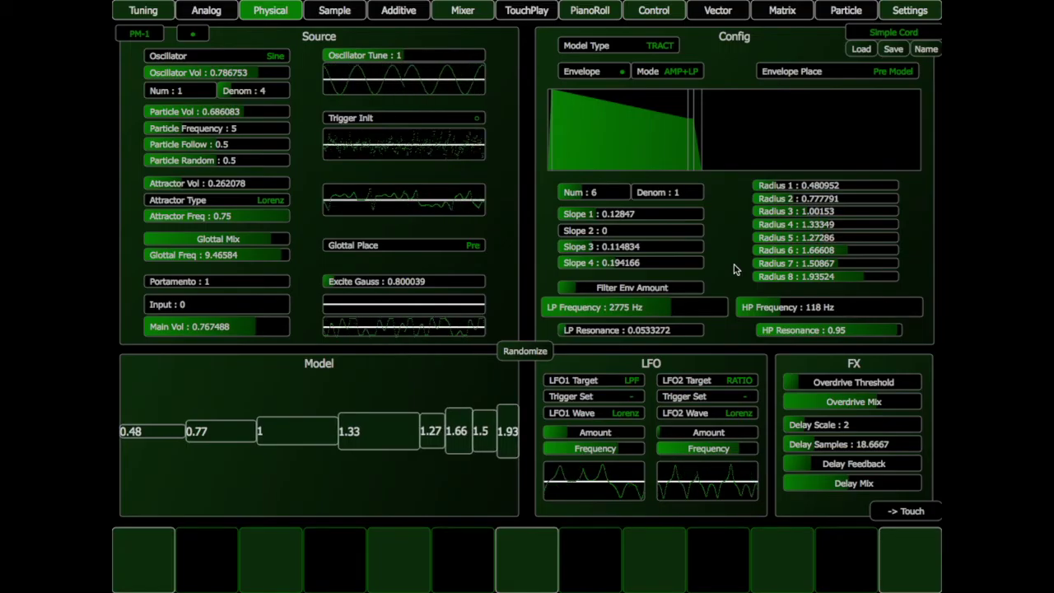
# Lower the PM-1 channel's volume to zero in the mixer and unmute AL-1
pyautogui.click(475, 10)
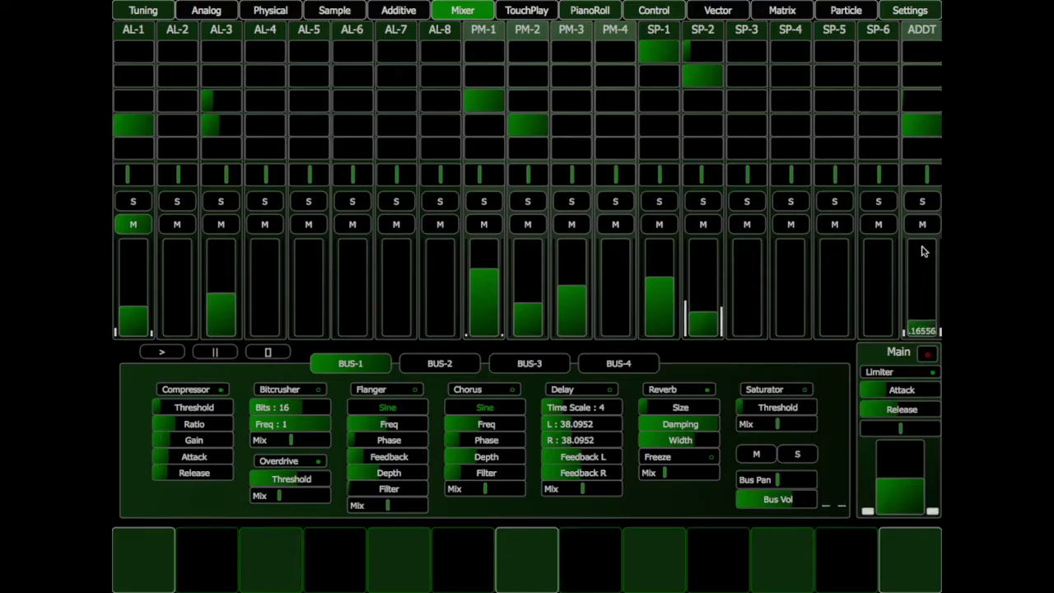
pyautogui.moveTo(488, 261); pyautogui.dragTo(490, 365)
pyautogui.click(133, 231)
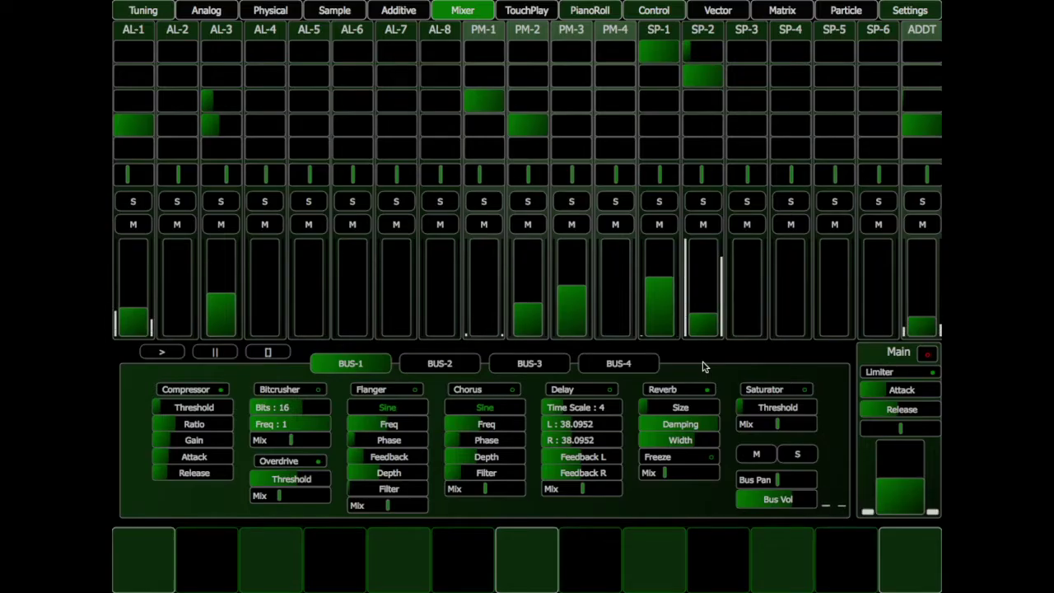
# Stop this project's playback and slightly lower the SP-1 channel's volume in the next project
pyautogui.click(260, 353)
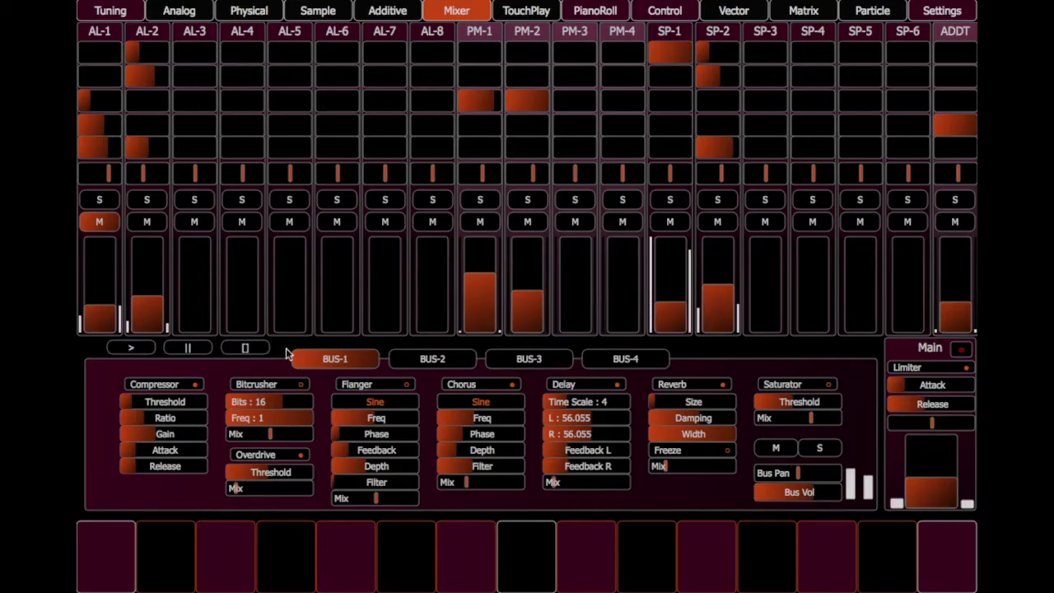
pyautogui.click(667, 303)
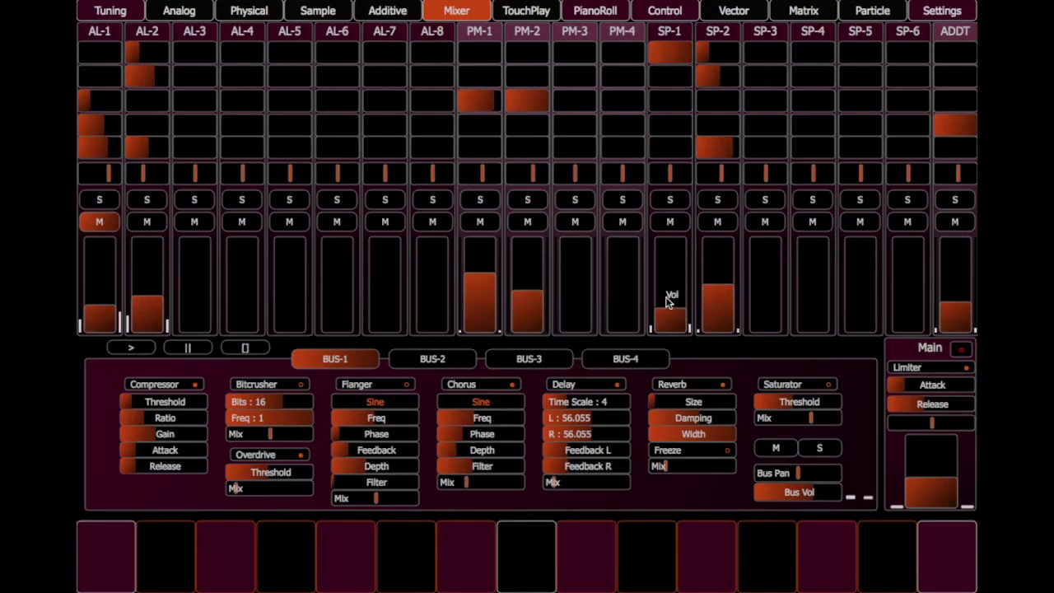
pyautogui.click(669, 302)
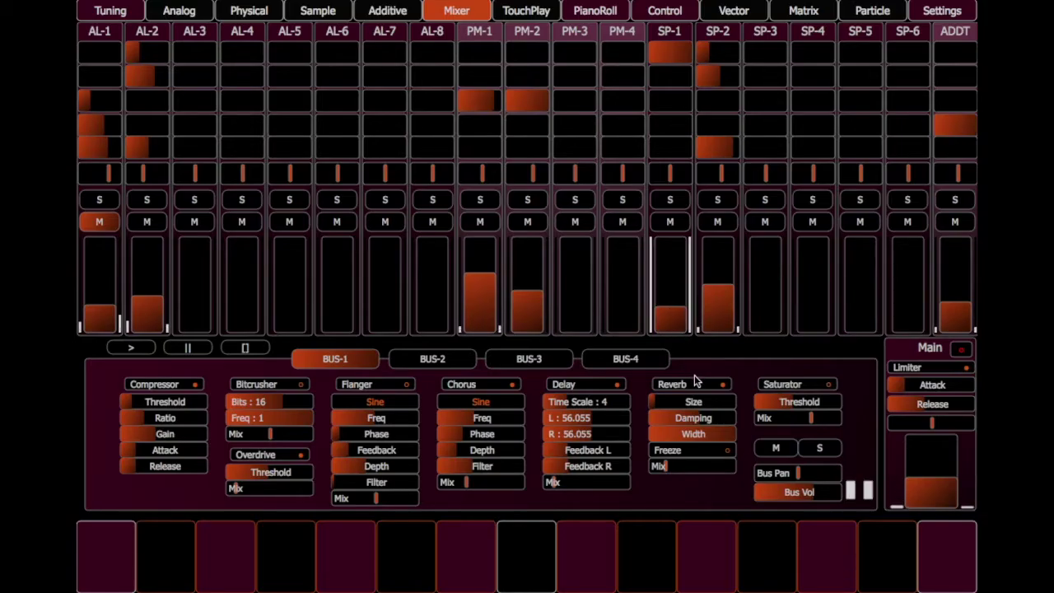
# Look over the vector and matrix overviews, and unmute the AL-1 channel in the mixer
pyautogui.click(715, 18)
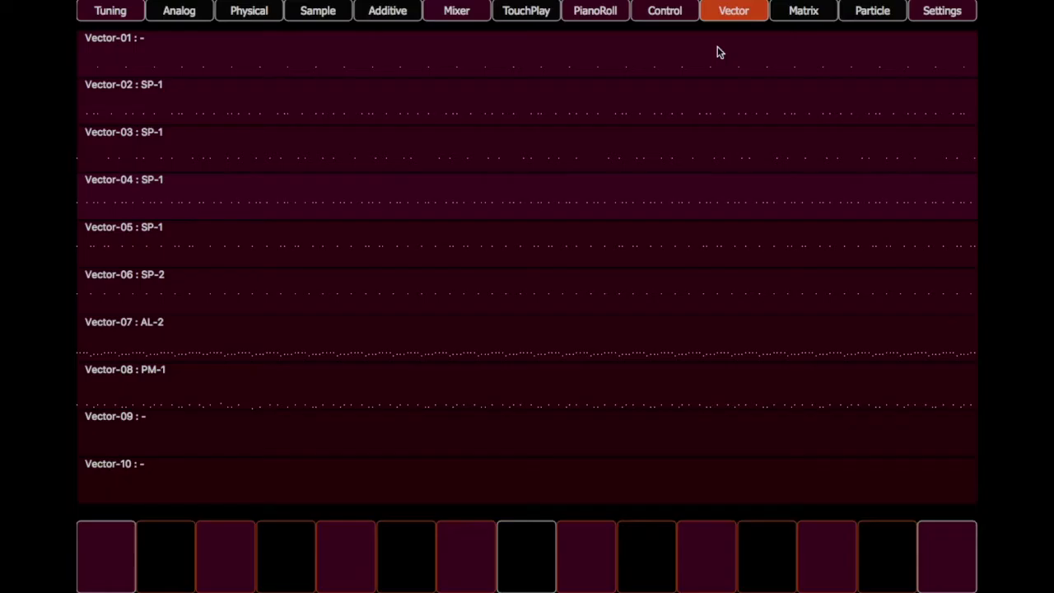
pyautogui.click(806, 14)
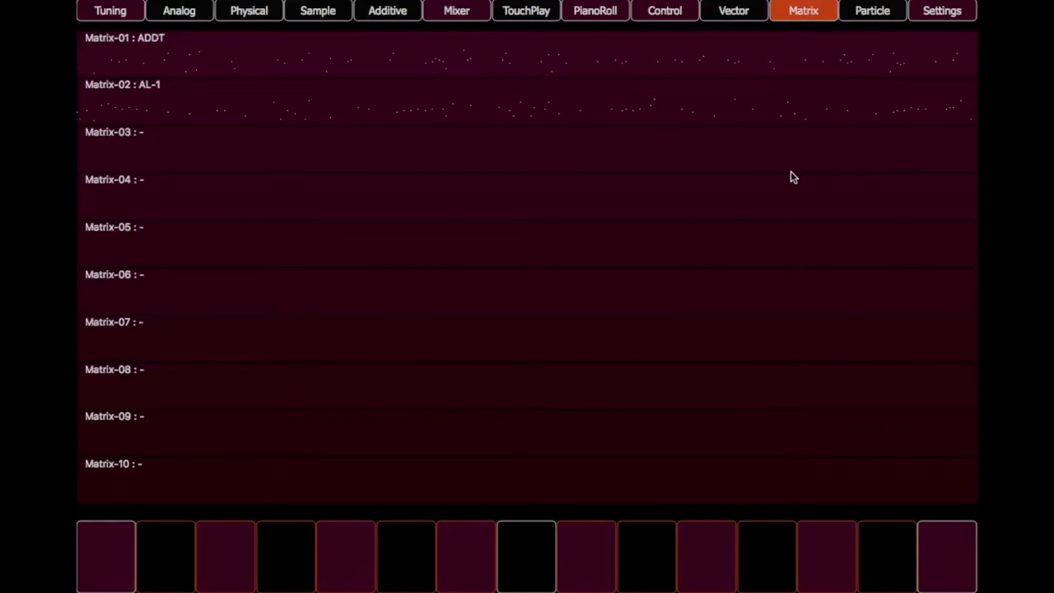
pyautogui.click(744, 13)
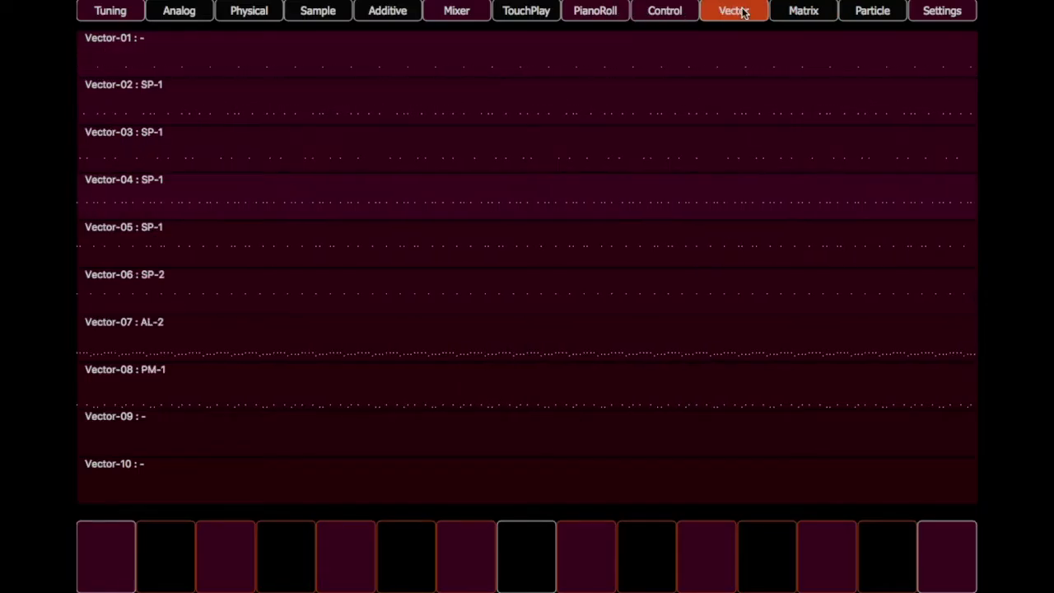
pyautogui.click(472, 15)
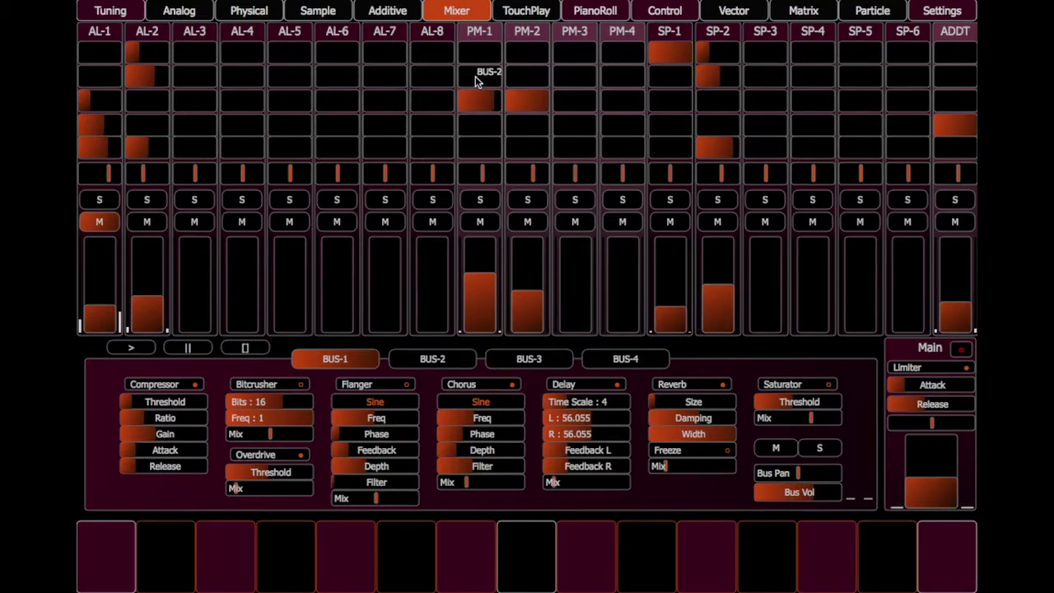
pyautogui.click(96, 225)
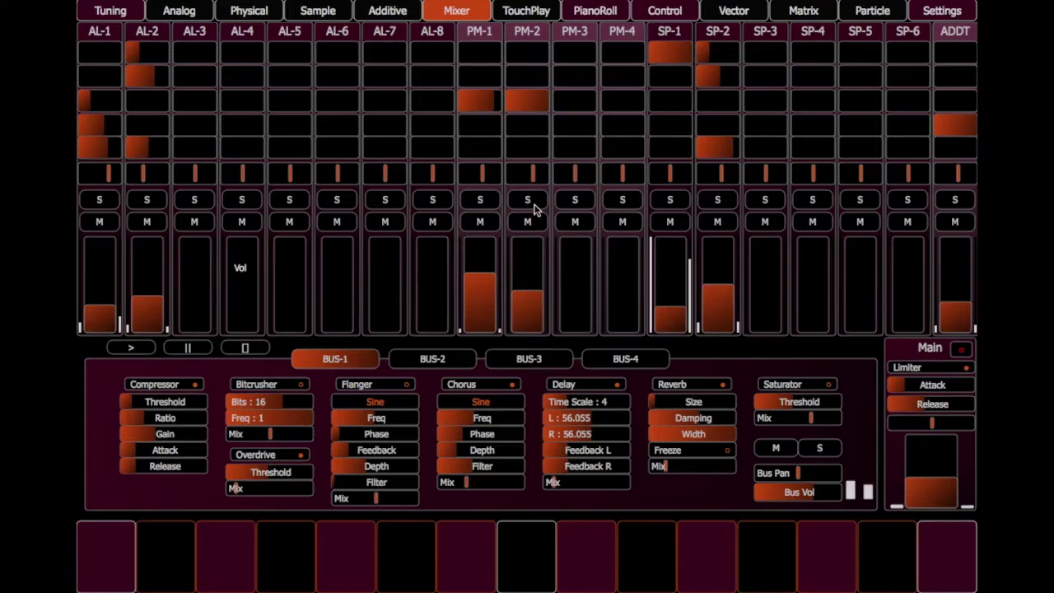
# View AL-1's Matrix-02 sequence, raise the fifth tone of Scale-1 by two steps and update the tuning
pyautogui.click(811, 15)
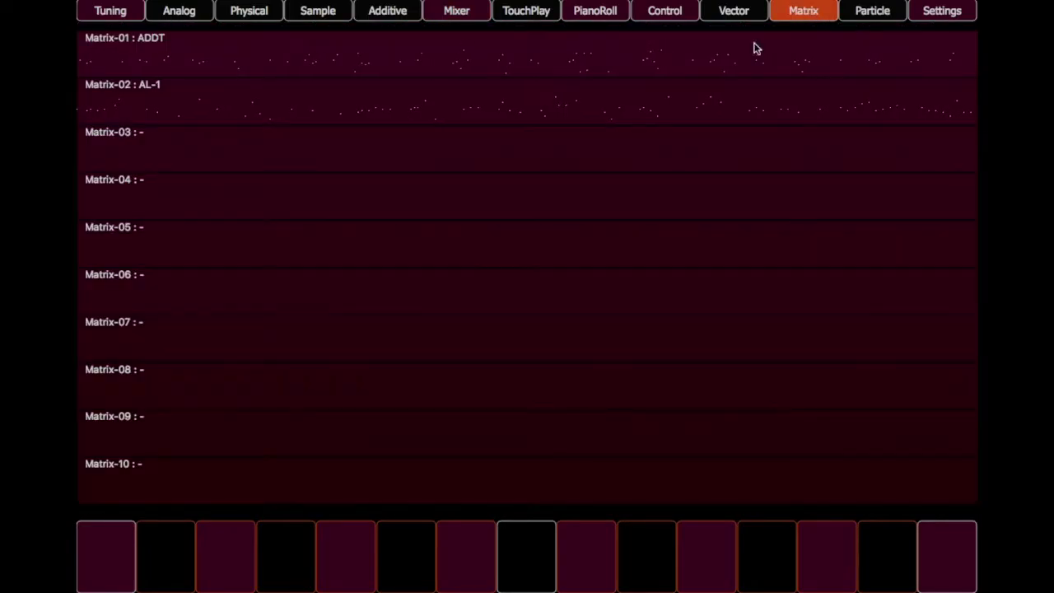
pyautogui.click(630, 105)
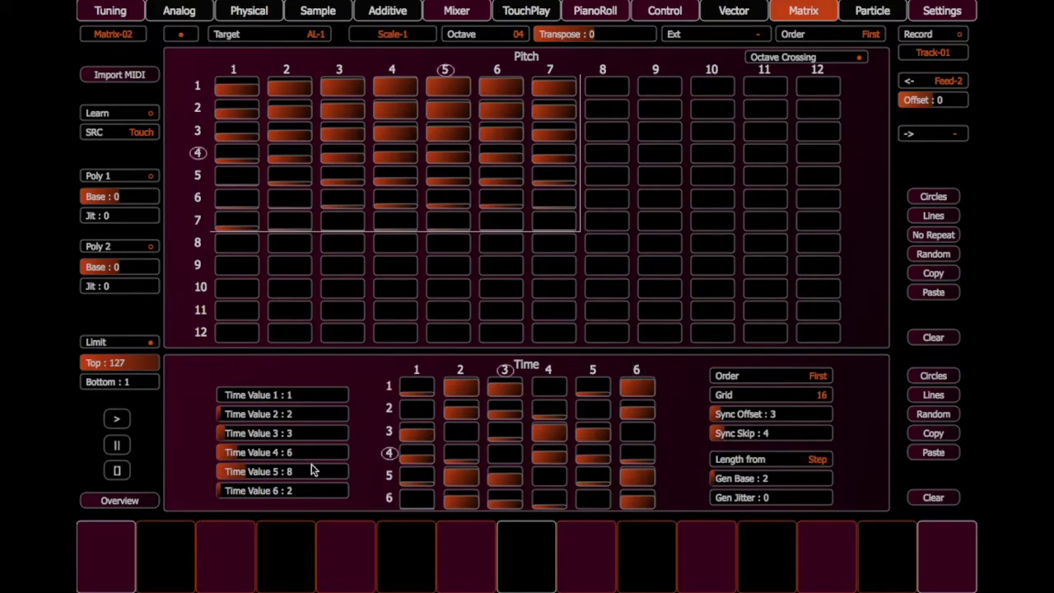
pyautogui.click(136, 17)
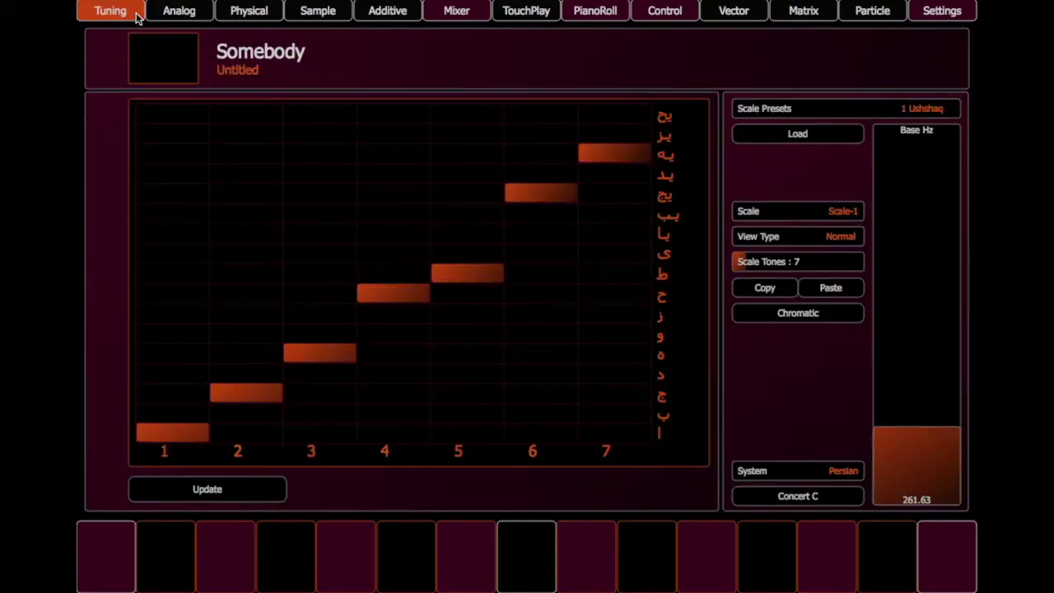
pyautogui.click(483, 256)
pyautogui.click(480, 238)
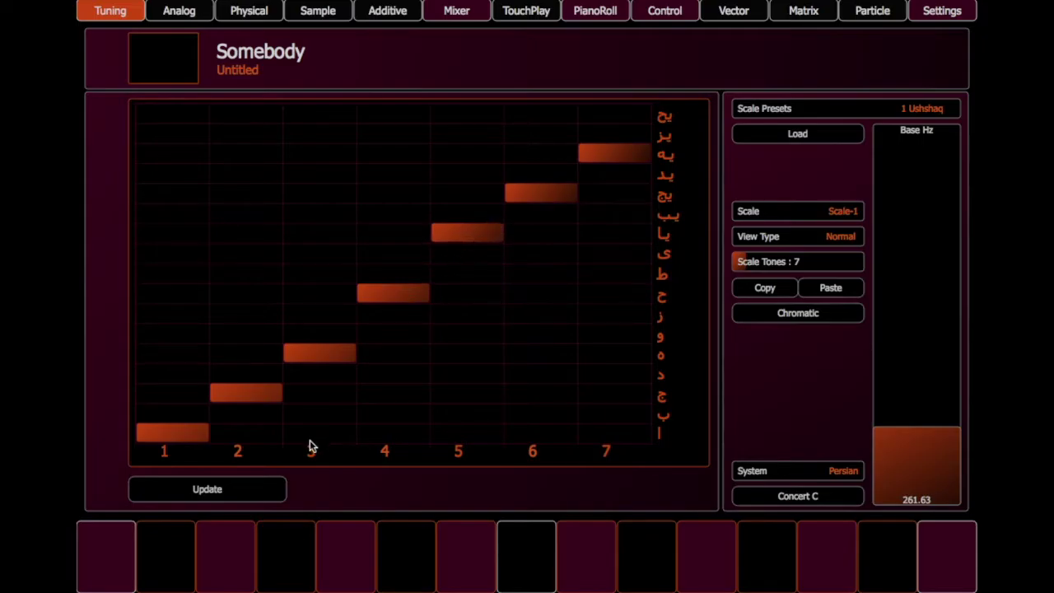
pyautogui.click(271, 495)
# Raise the third, fourth and sixth tones of Scale-1 by one step each and update the tuning
pyautogui.click(803, 12)
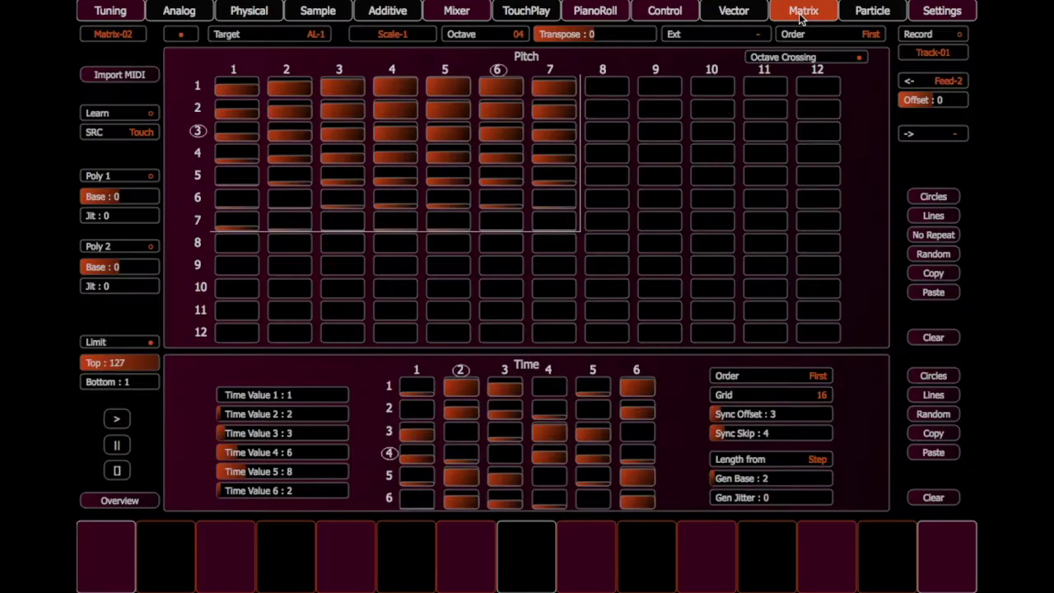
pyautogui.click(479, 11)
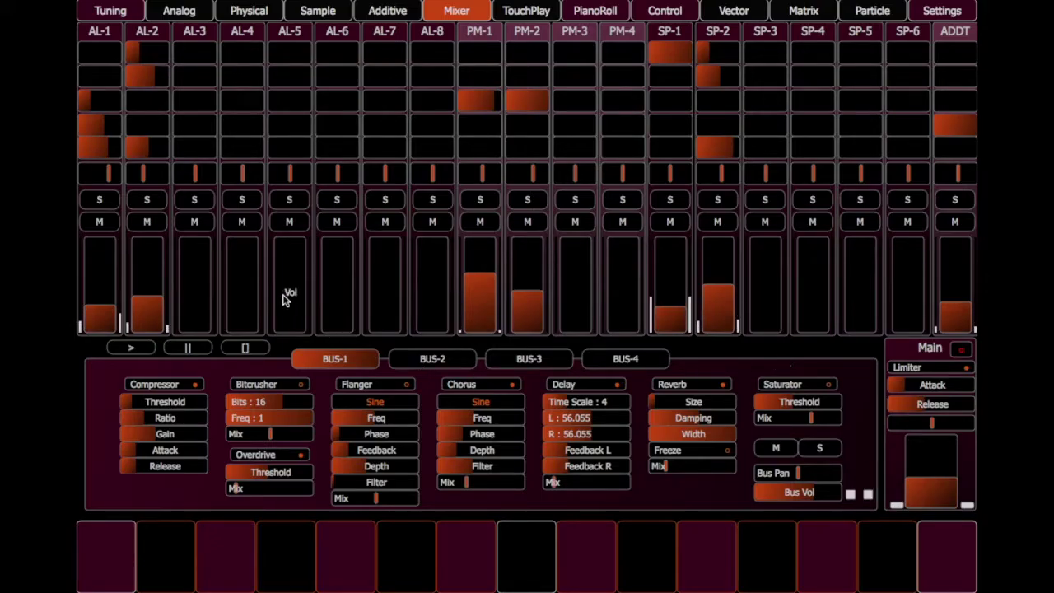
pyautogui.click(110, 10)
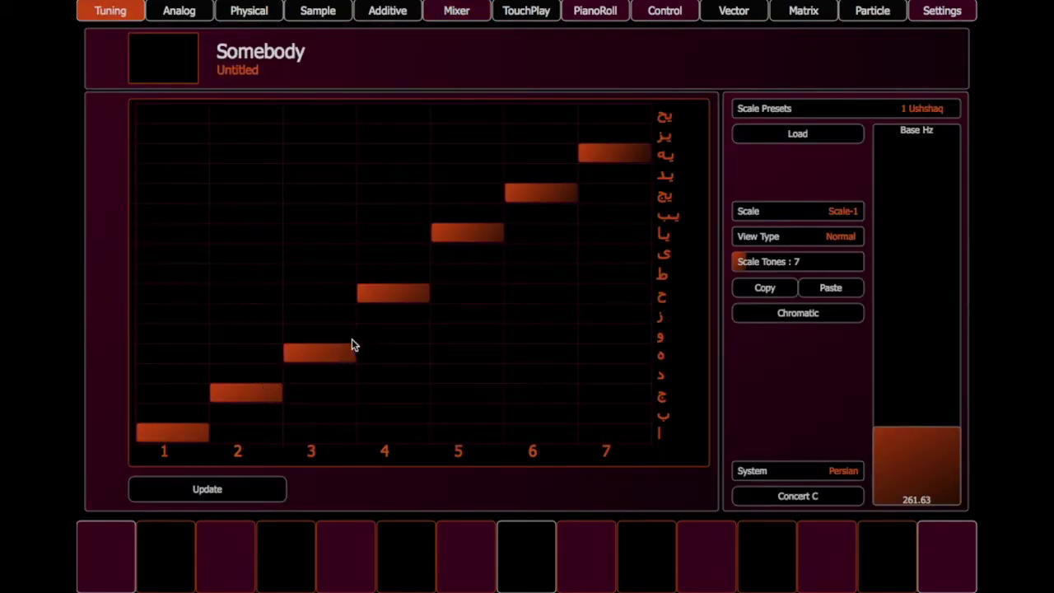
pyautogui.moveTo(351, 346); pyautogui.dragTo(355, 333)
pyautogui.moveTo(407, 292); pyautogui.dragTo(416, 283)
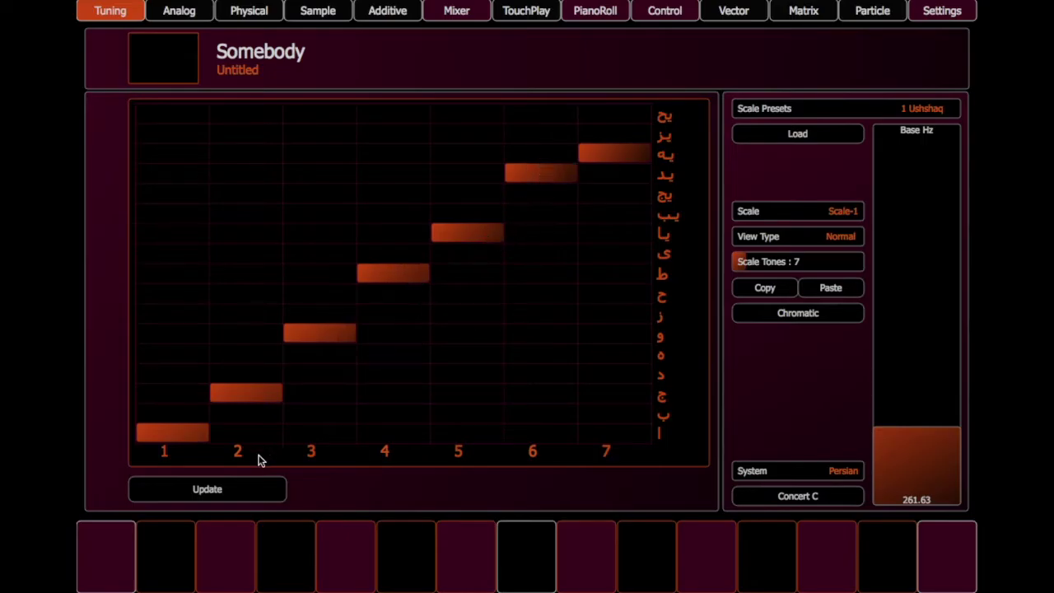
pyautogui.click(215, 492)
# Adjust the AL-1 analog synth's LP filter settings and lower its oscillator envelope amount
pyautogui.click(179, 10)
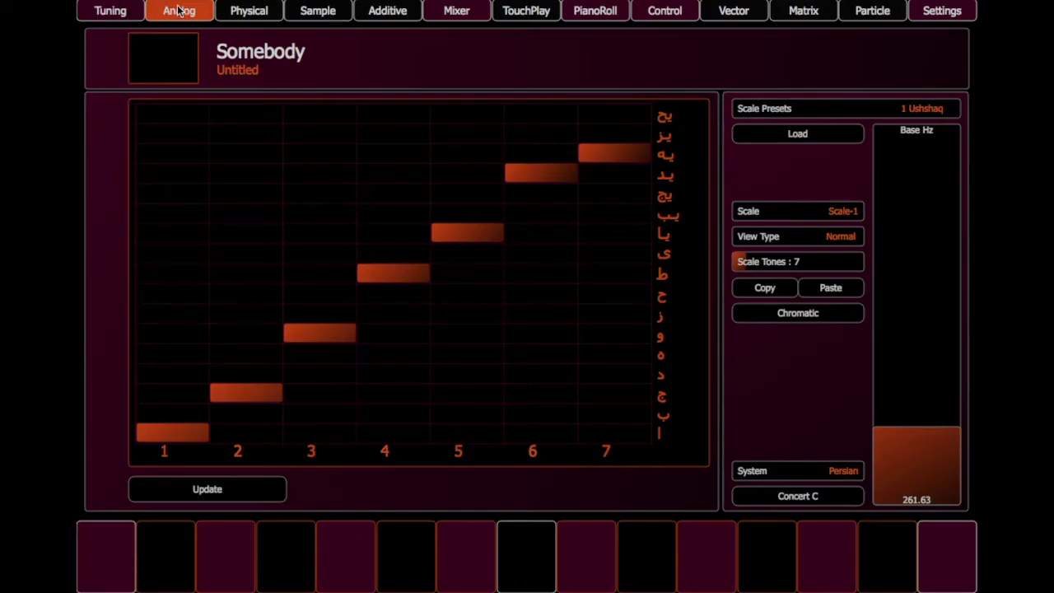
pyautogui.moveTo(146, 272); pyautogui.dragTo(139, 280)
pyautogui.moveTo(244, 247); pyautogui.dragTo(245, 235)
pyautogui.moveTo(192, 262); pyautogui.dragTo(257, 332)
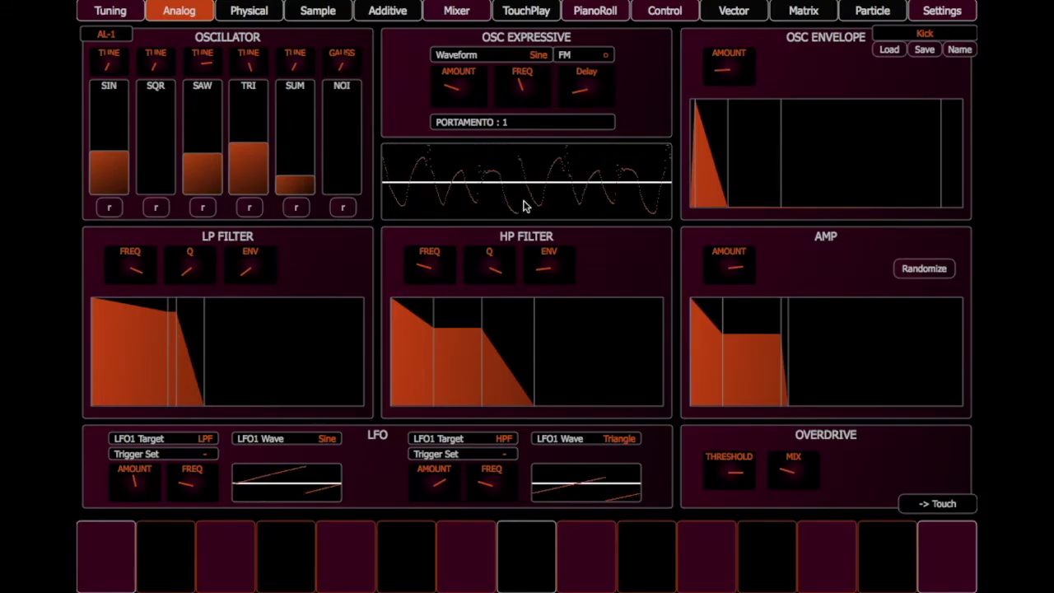
pyautogui.moveTo(748, 65); pyautogui.dragTo(722, 91)
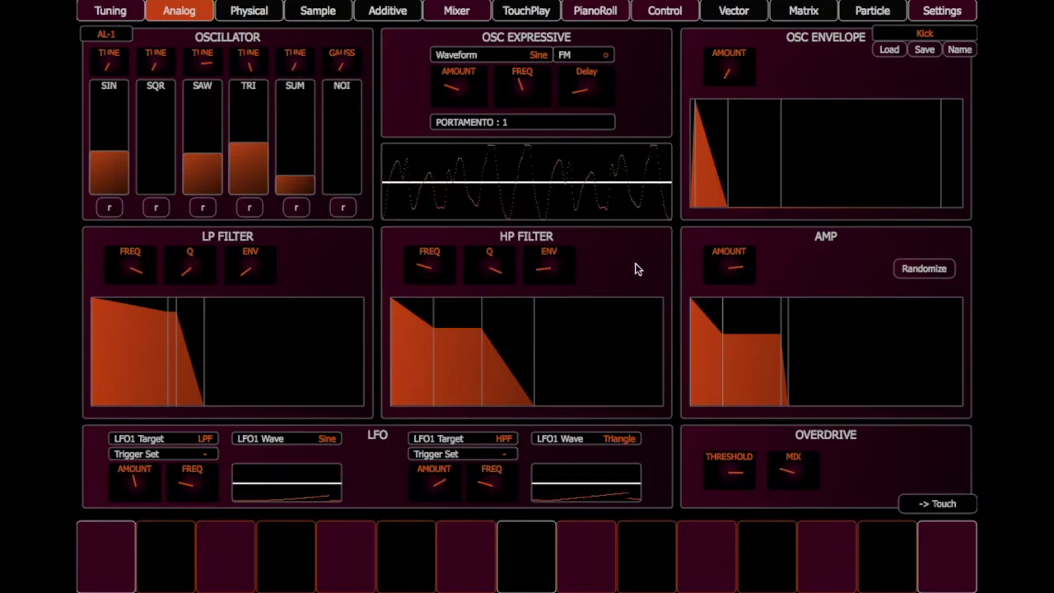
# Slightly raise the AL-1 channel's volume in the mixer and stop this project's playback
pyautogui.click(463, 15)
pyautogui.moveTo(110, 275)
pyautogui.mouseDown()
pyautogui.moveTo(112, 262)
pyautogui.moveTo(102, 264)
pyautogui.mouseUp()
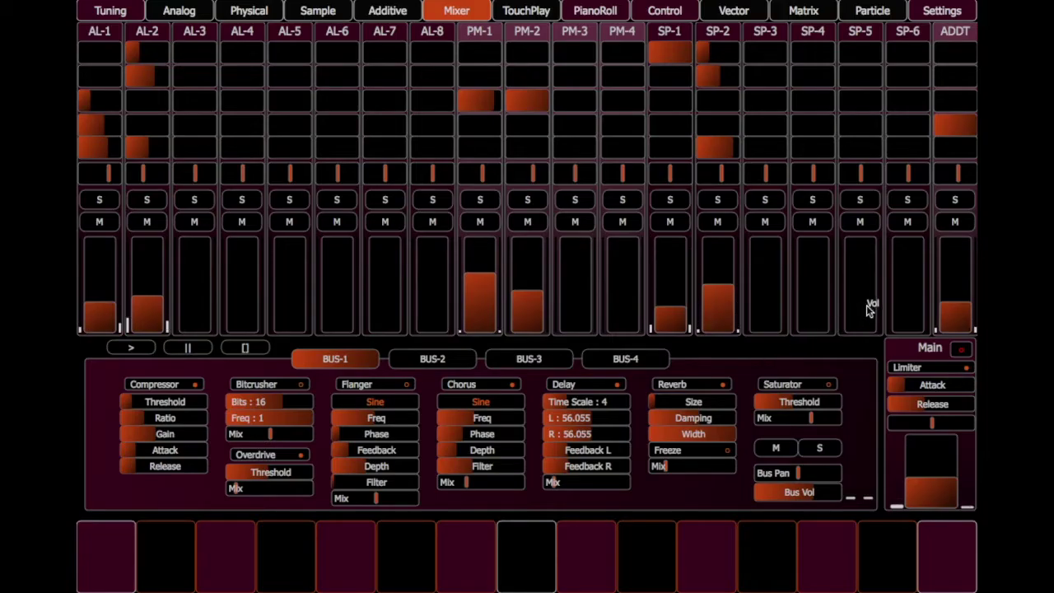
pyautogui.click(245, 349)
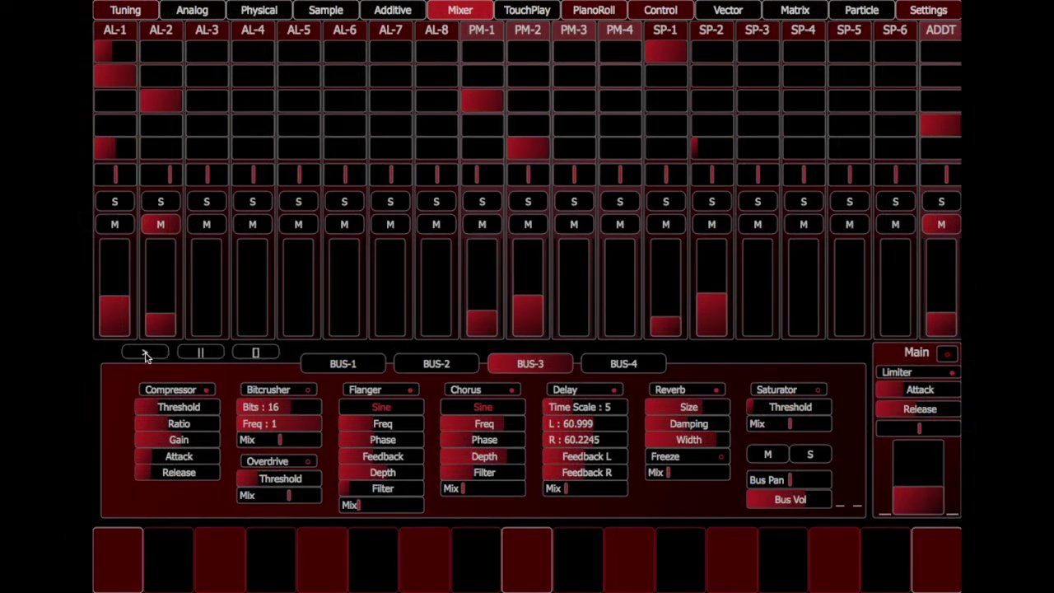
# Start playback of the next project and look through its vector overview and PM-1's Matrix-01 sequence
pyautogui.click(144, 353)
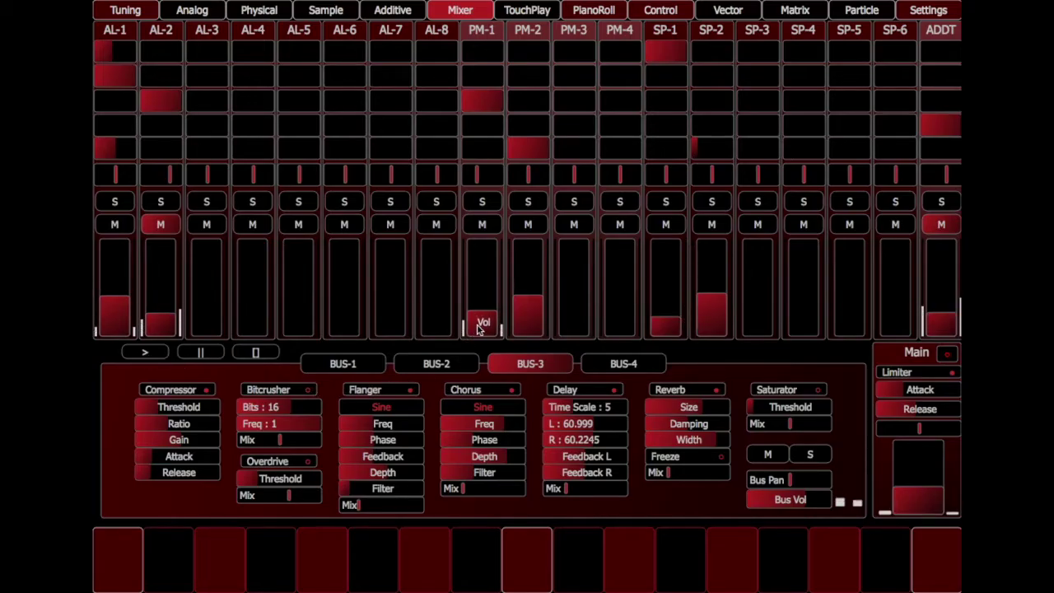
pyautogui.moveTo(478, 328); pyautogui.dragTo(479, 327)
pyautogui.click(750, 11)
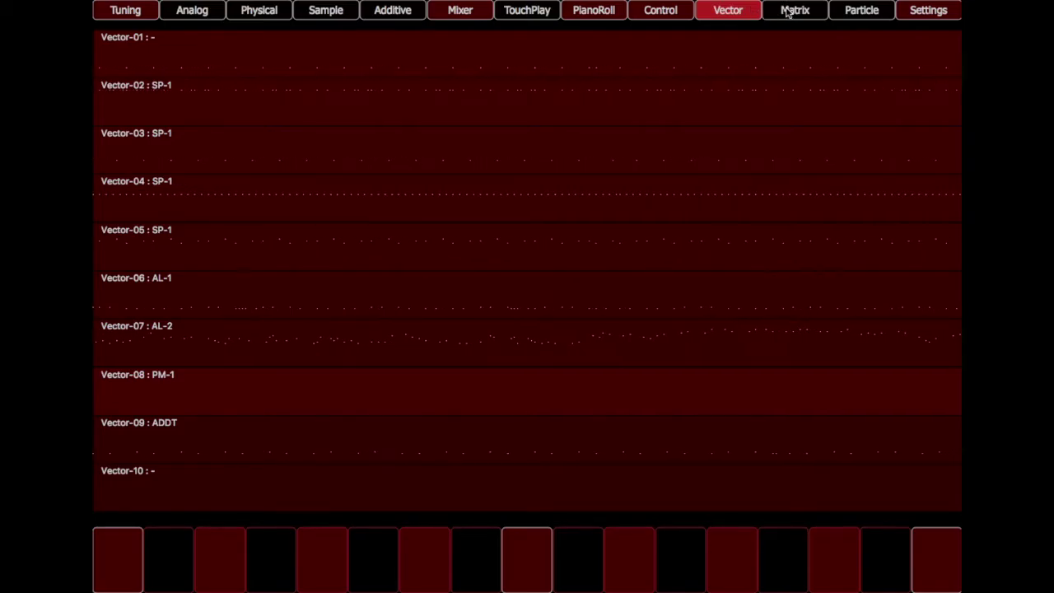
pyautogui.click(787, 11)
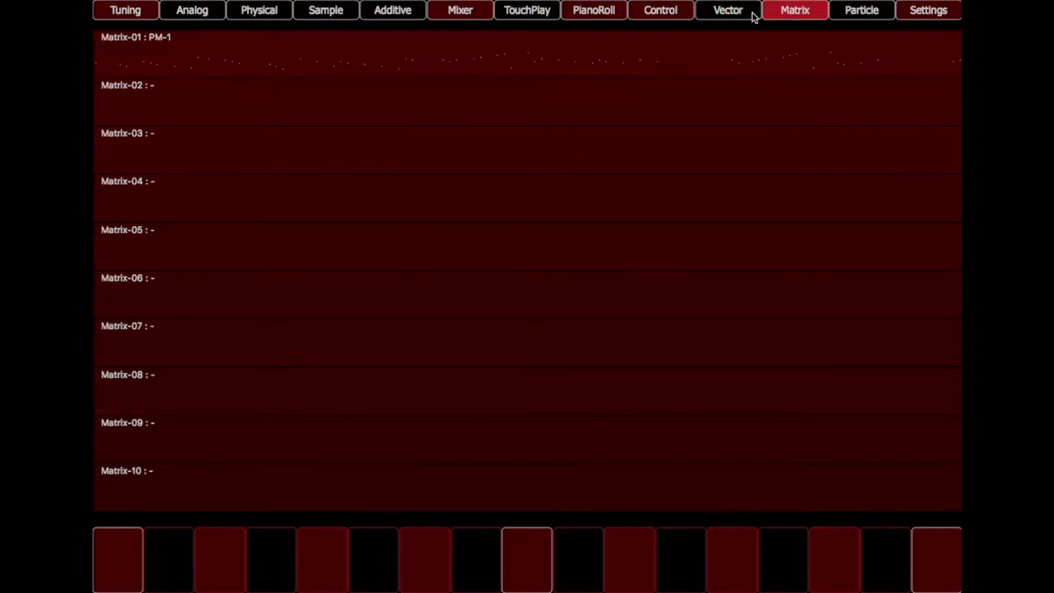
pyautogui.click(723, 48)
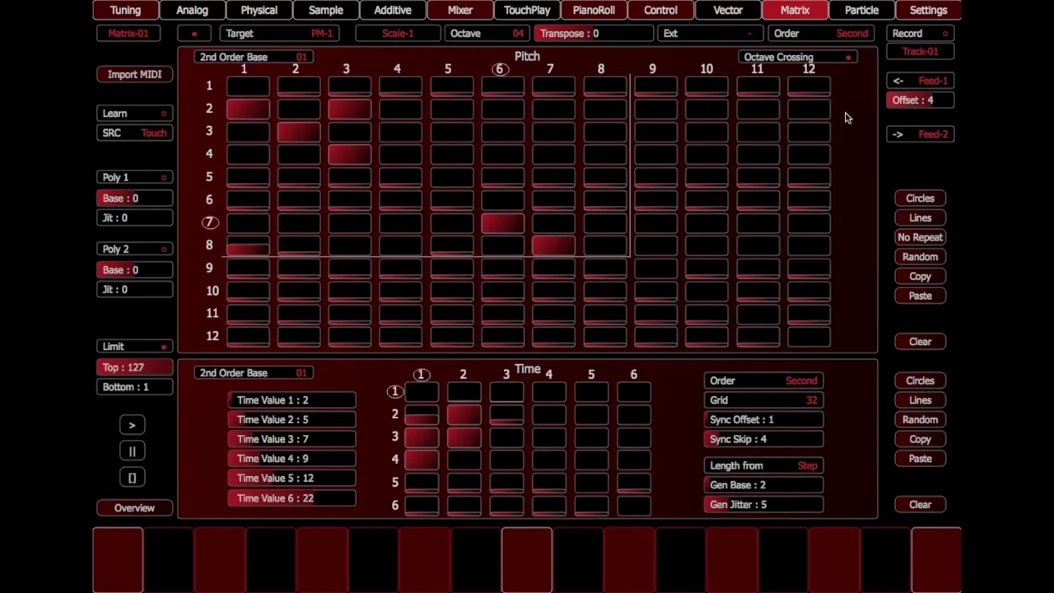
pyautogui.click(729, 10)
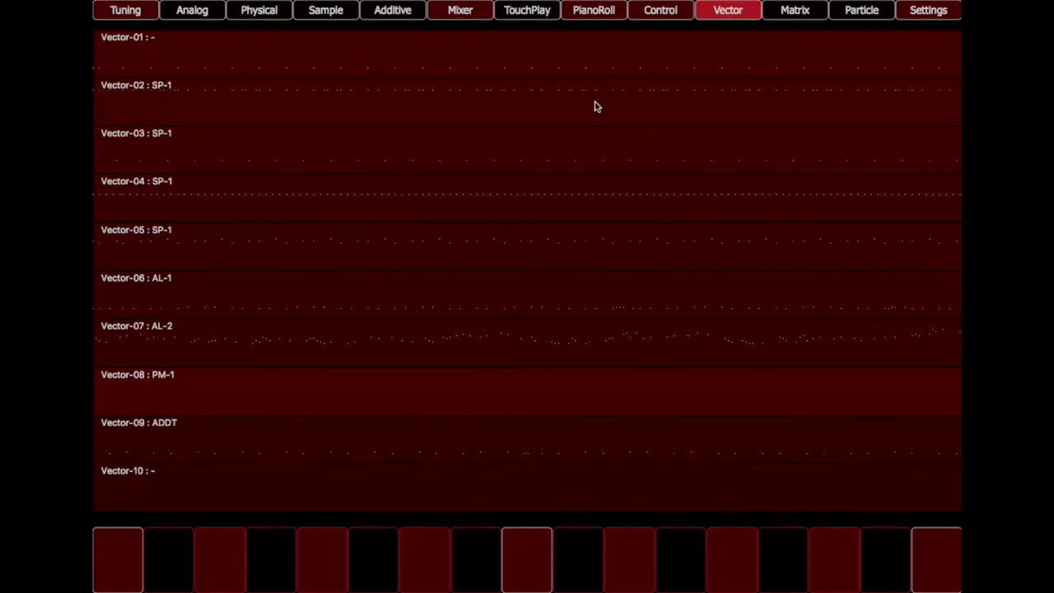
# Unmute the AL-2 channel in the mixer and fine-tune its volume
pyautogui.click(476, 15)
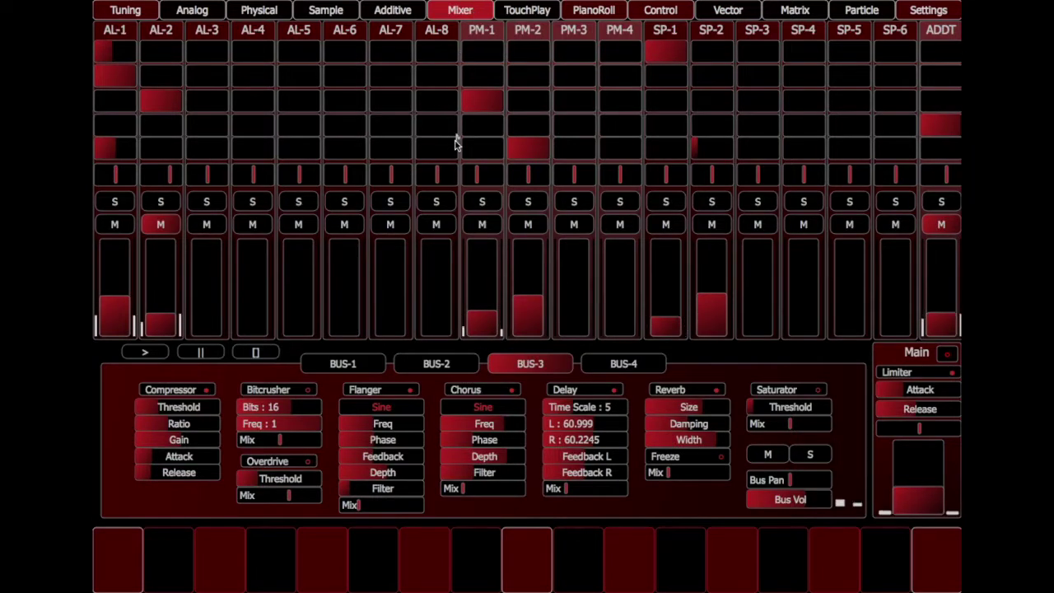
pyautogui.click(162, 225)
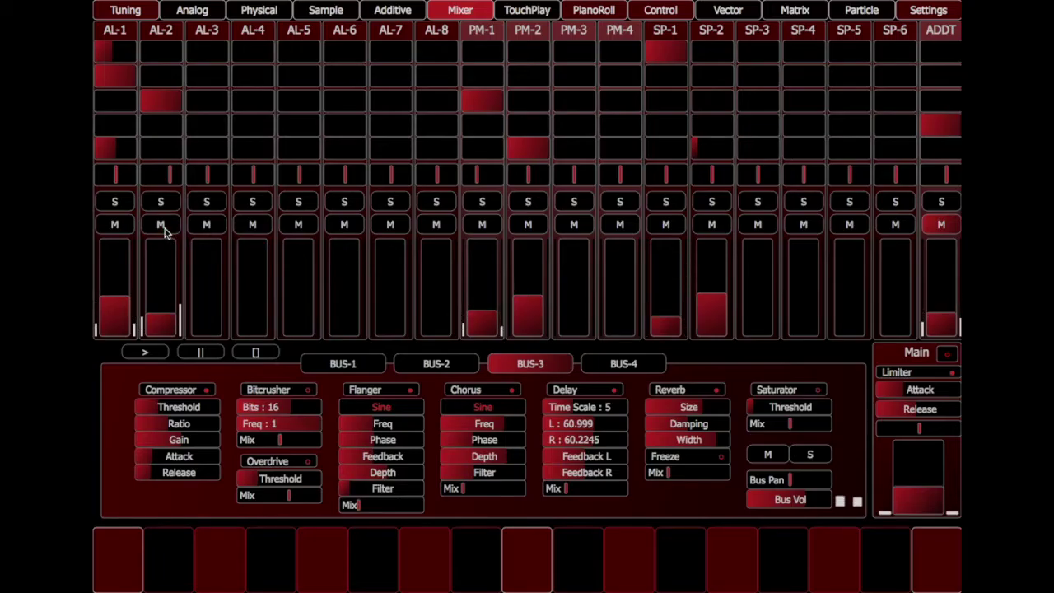
pyautogui.click(167, 294)
pyautogui.click(168, 307)
# Check the AL-2 vector in the vector overview, and unmute the ADDT channel in the mixer
pyautogui.click(723, 11)
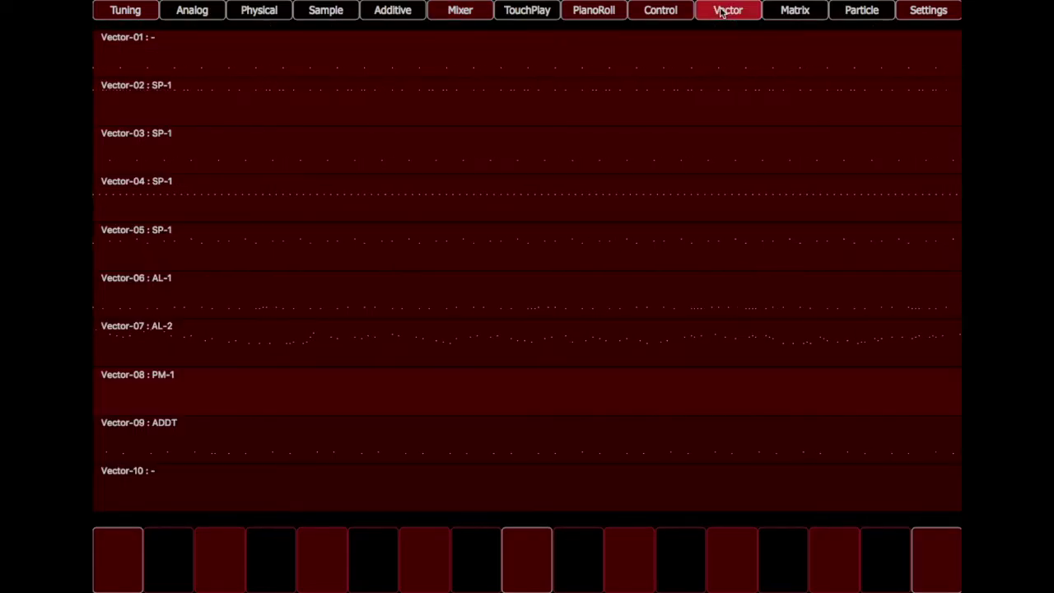
pyautogui.click(562, 346)
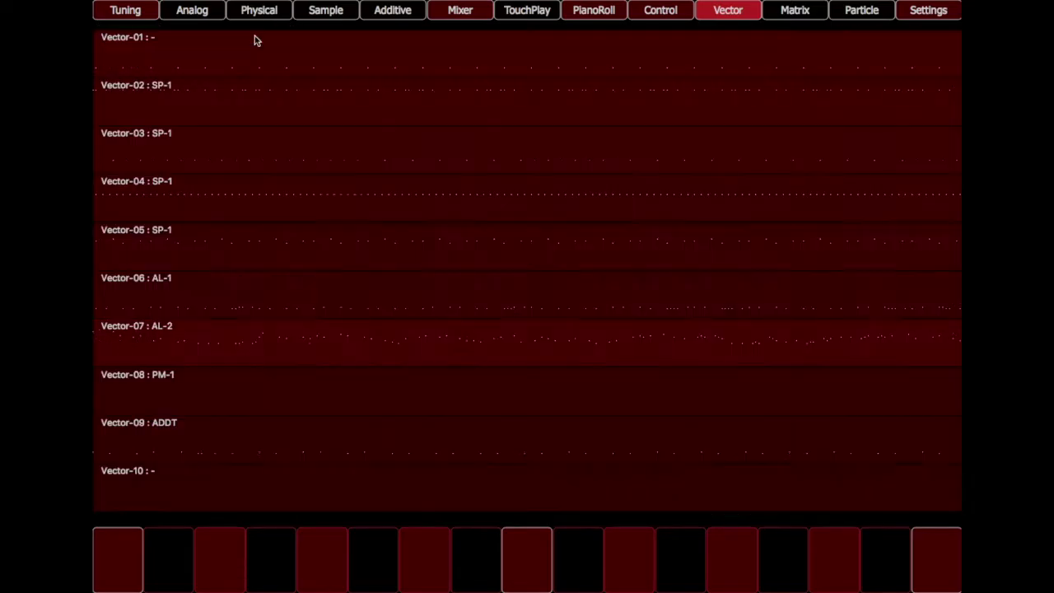
pyautogui.click(255, 36)
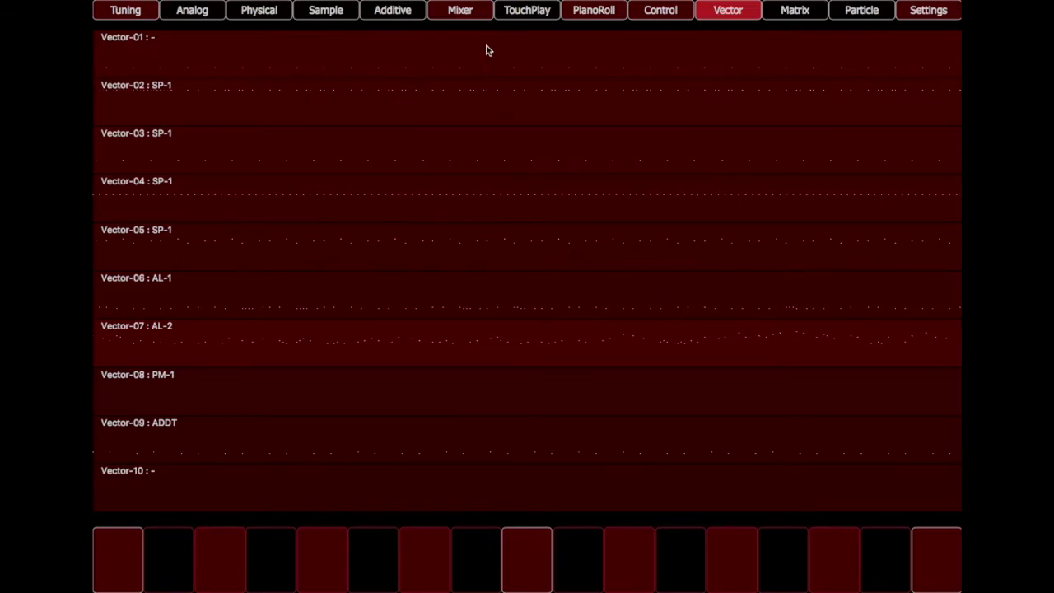
pyautogui.click(480, 18)
pyautogui.click(942, 224)
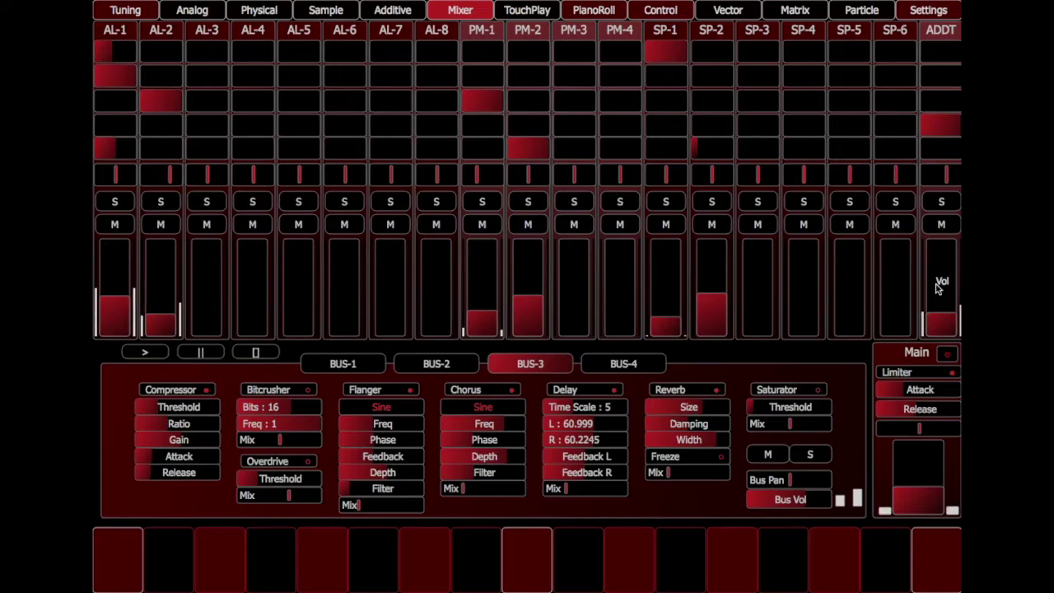
pyautogui.click(939, 294)
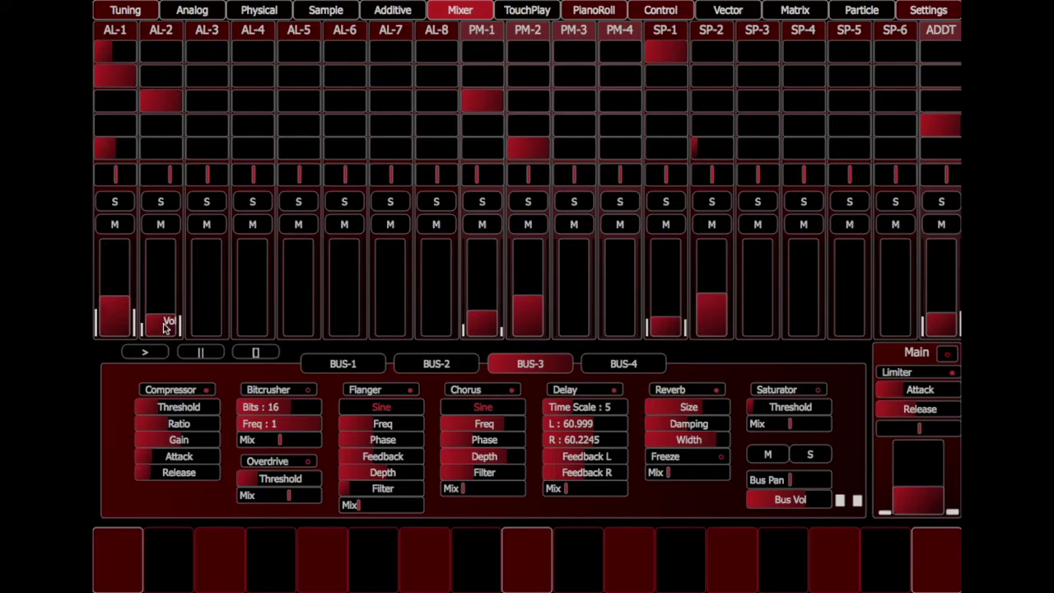
# Mute the AL-2 channel and fine-tune the ADDT channel's volume
pyautogui.click(161, 226)
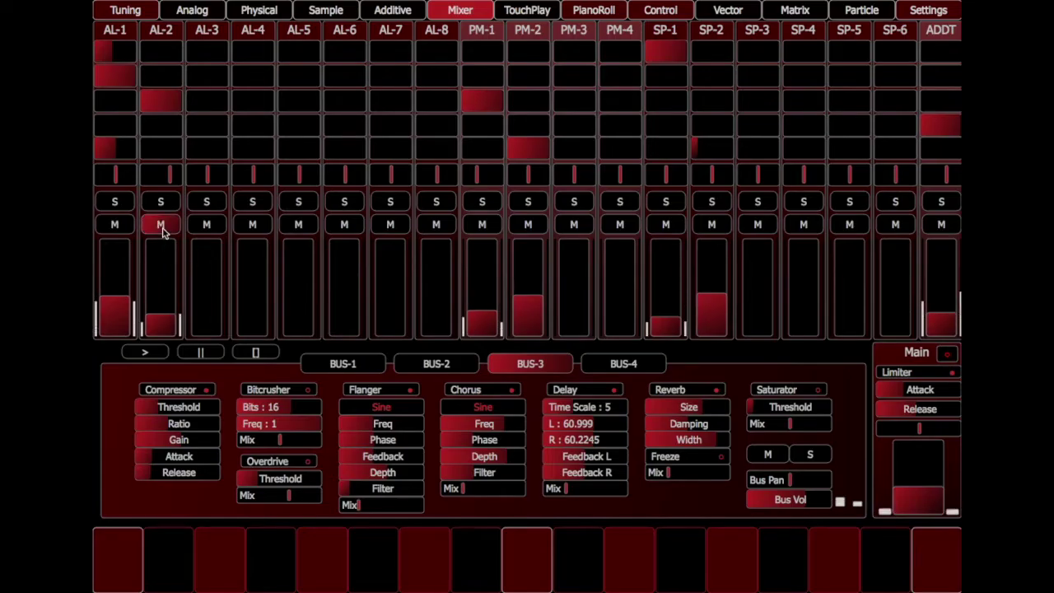
pyautogui.click(937, 307)
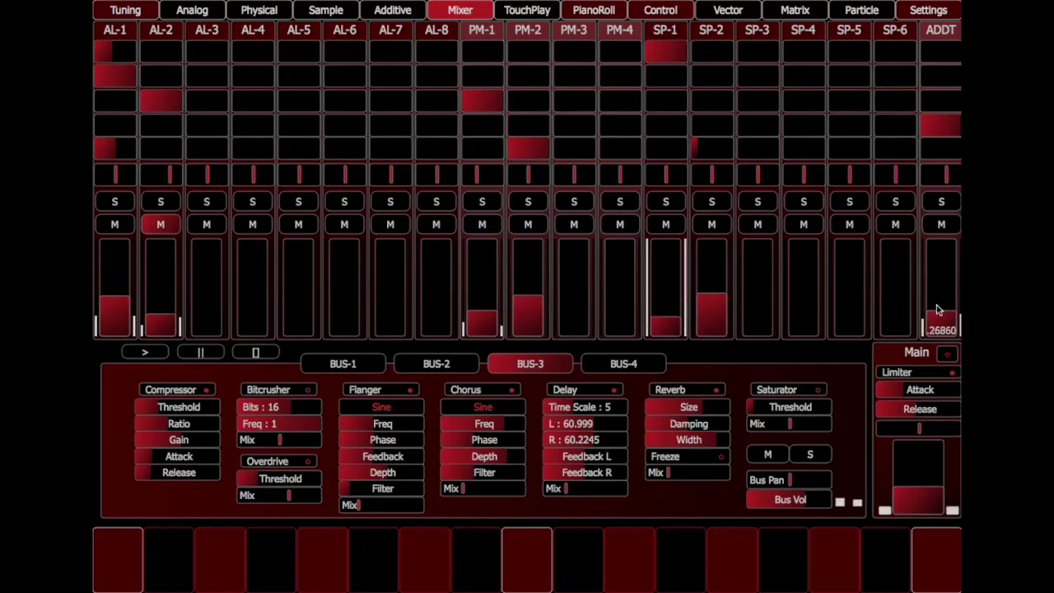
pyautogui.moveTo(937, 309); pyautogui.dragTo(937, 311)
# View the Scale-1 tuning of this project, and mute the PM-1 channel in the mixer
pyautogui.click(136, 13)
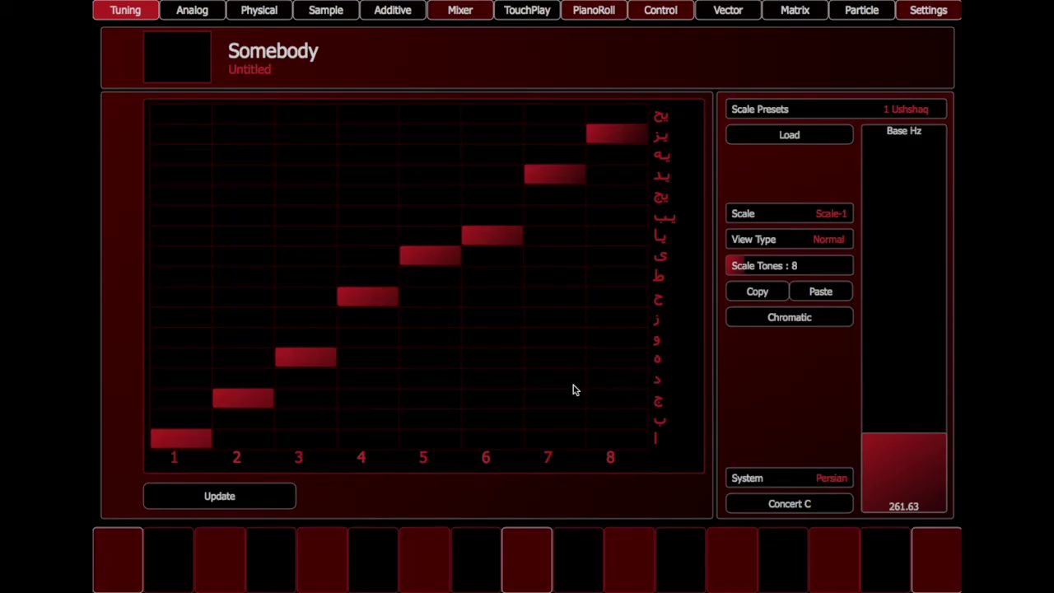
pyautogui.click(477, 13)
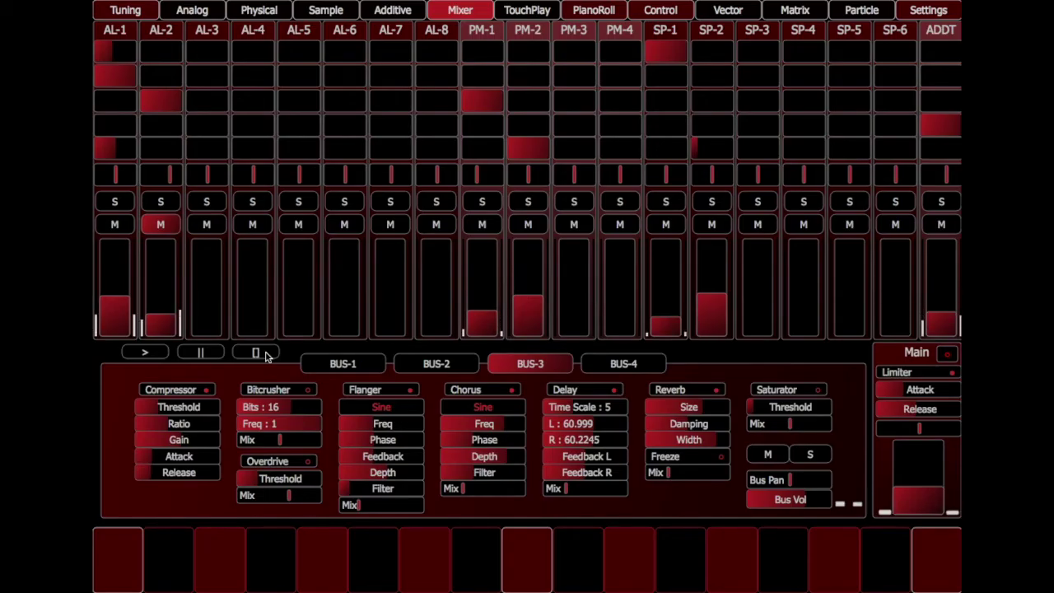
pyautogui.click(476, 224)
pyautogui.click(476, 225)
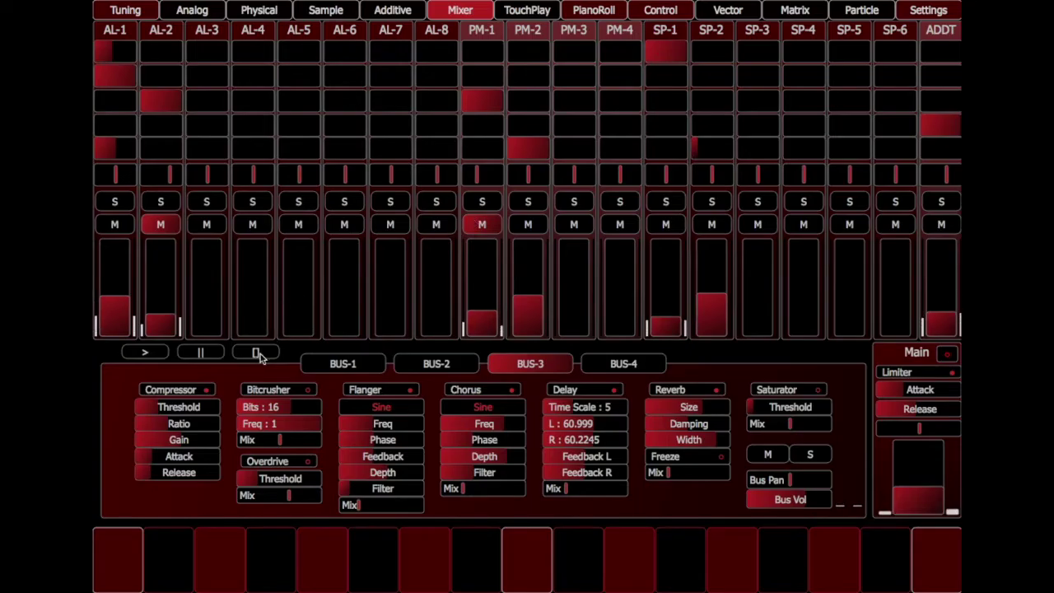
# Stop the current project's playback, and take the ADDT channel off solo in the next project's mixer
pyautogui.click(257, 353)
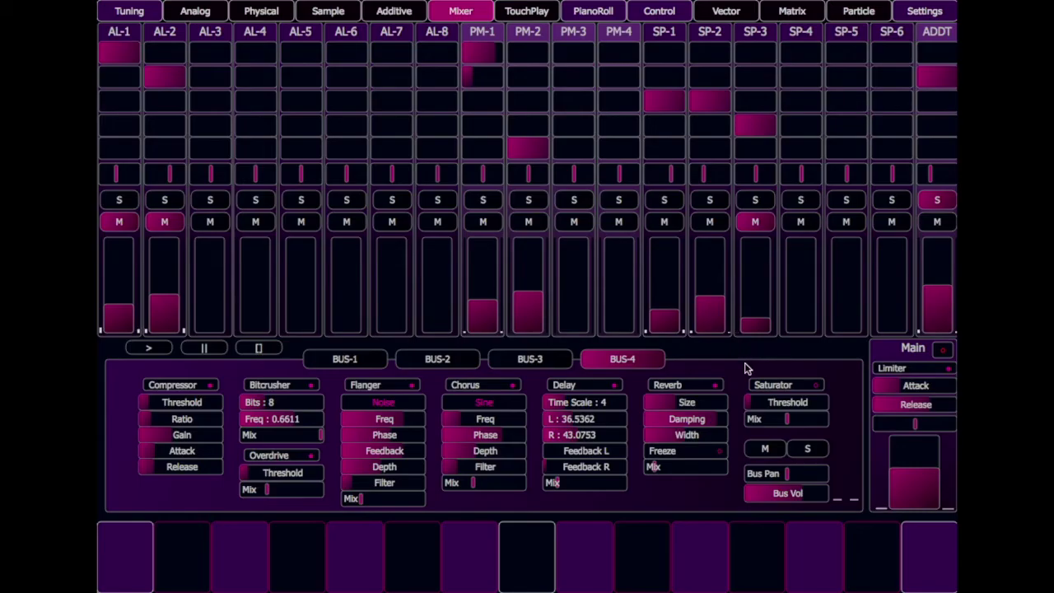
pyautogui.click(935, 202)
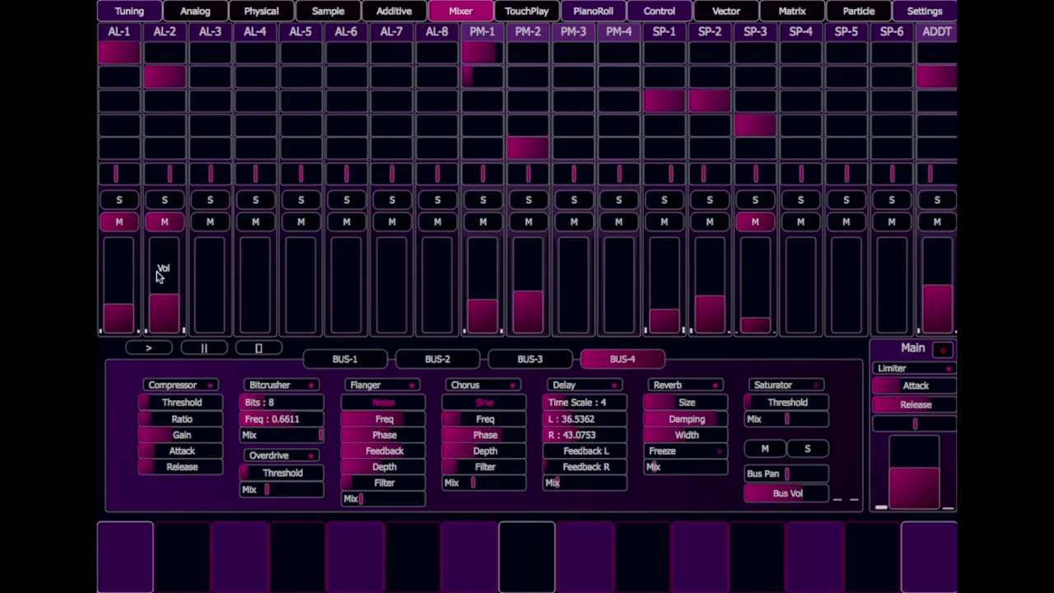
# Pull the AL-2 channel's volume down to zero, unmute the channel and gradually raise its volume to about half
pyautogui.moveTo(160, 275); pyautogui.dragTo(170, 336)
pyautogui.click(165, 230)
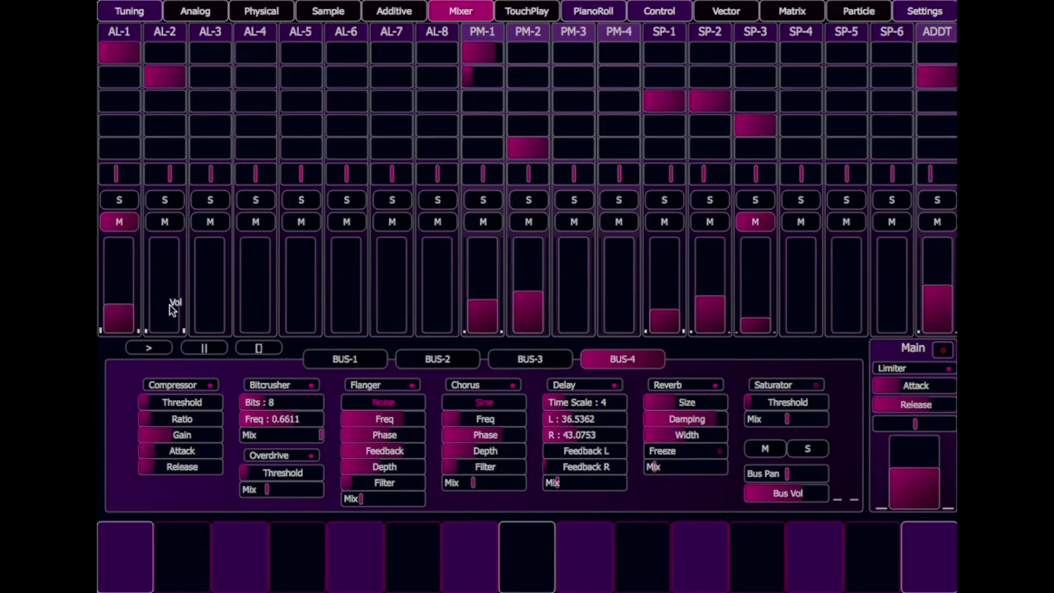
pyautogui.moveTo(170, 310)
pyautogui.moveTo(167, 308)
pyautogui.mouseDown()
pyautogui.moveTo(165, 272)
pyautogui.moveTo(172, 297)
pyautogui.mouseUp()
pyautogui.moveTo(172, 297); pyautogui.dragTo(166, 294)
# Unmute the AL-1 channel and bring its volume up from zero to about a quarter of its range
pyautogui.click(116, 227)
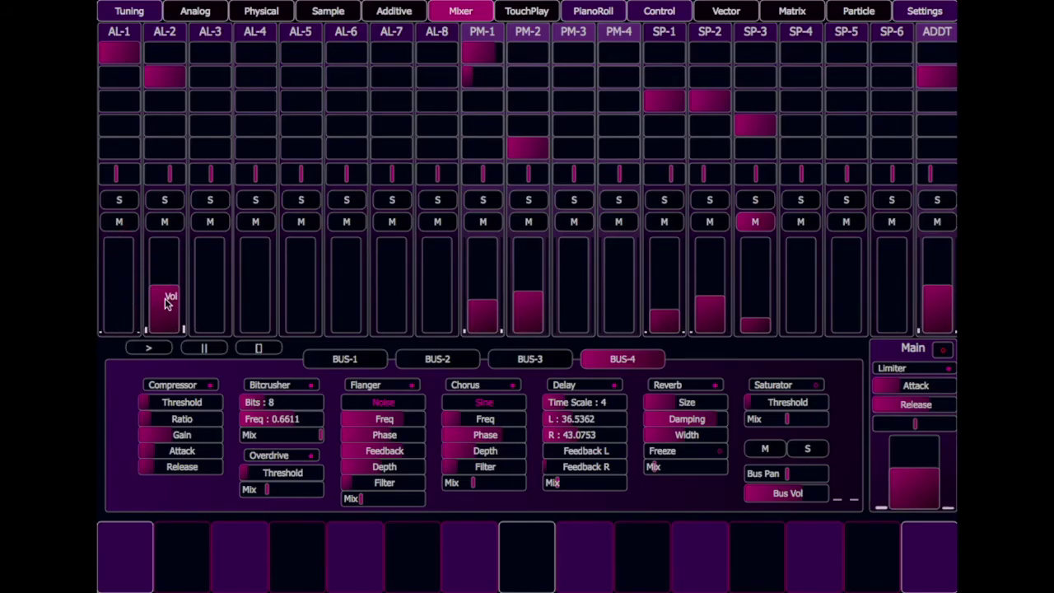
pyautogui.click(124, 310)
pyautogui.click(126, 312)
pyautogui.moveTo(123, 308)
pyautogui.mouseDown()
pyautogui.moveTo(128, 276)
pyautogui.moveTo(121, 308)
pyautogui.mouseUp()
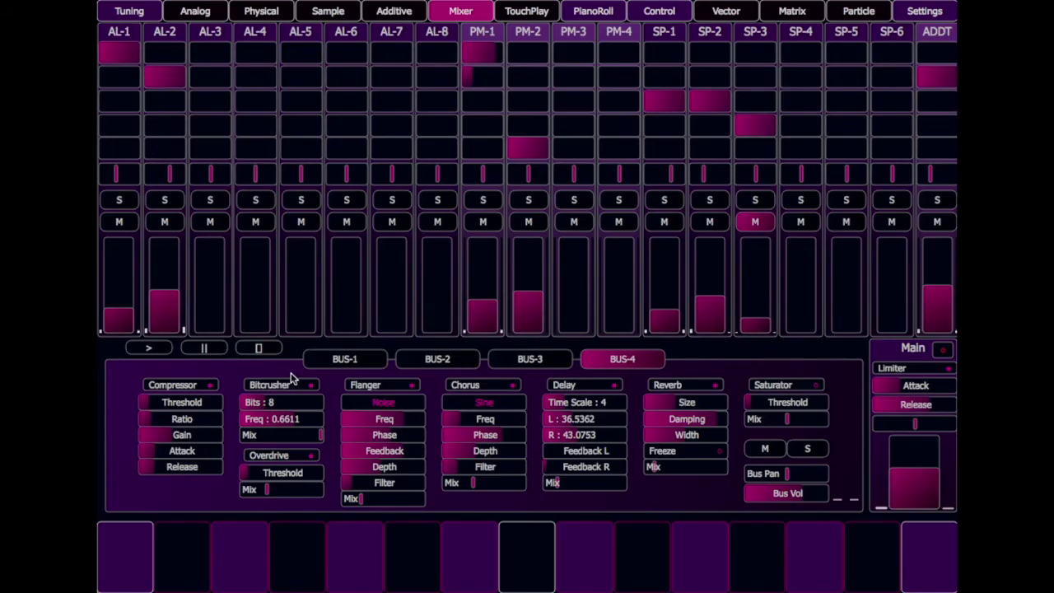
# Rebalance the AL-1 and AL-2 channels by lowering AL-2's volume and fine-tuning AL-1's volume
pyautogui.moveTo(158, 302); pyautogui.dragTo(128, 315)
pyautogui.moveTo(164, 303); pyautogui.dragTo(128, 315)
pyautogui.moveTo(162, 303); pyautogui.dragTo(118, 315)
pyautogui.moveTo(169, 328); pyautogui.dragTo(165, 325)
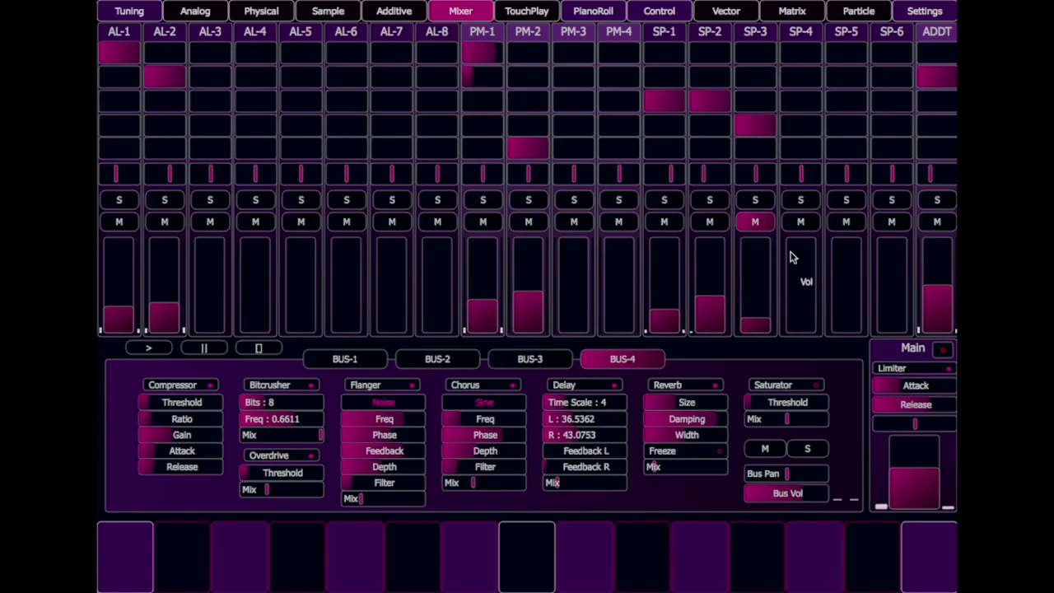
# Unmute the SP-3 channel, and check the vector overview, Matrix-01, Matrix-02 and the matrix overview
pyautogui.click(754, 223)
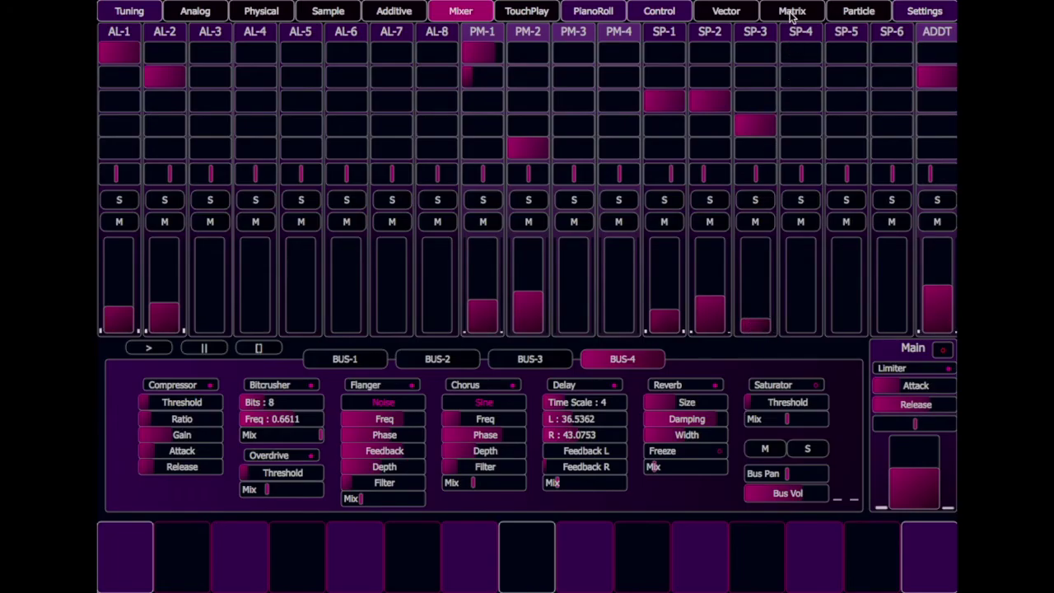
pyautogui.click(727, 11)
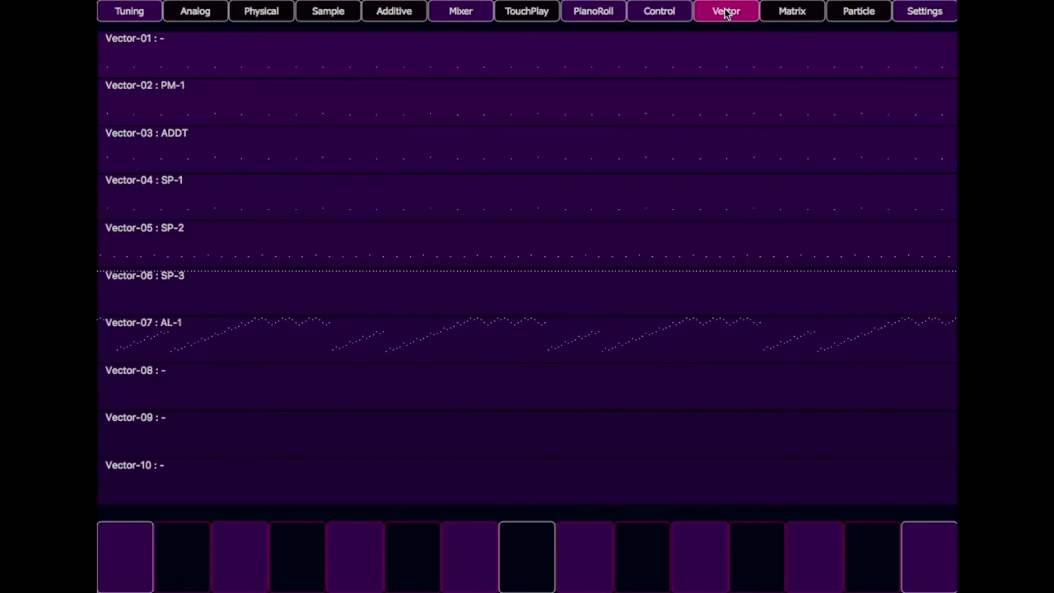
pyautogui.click(800, 14)
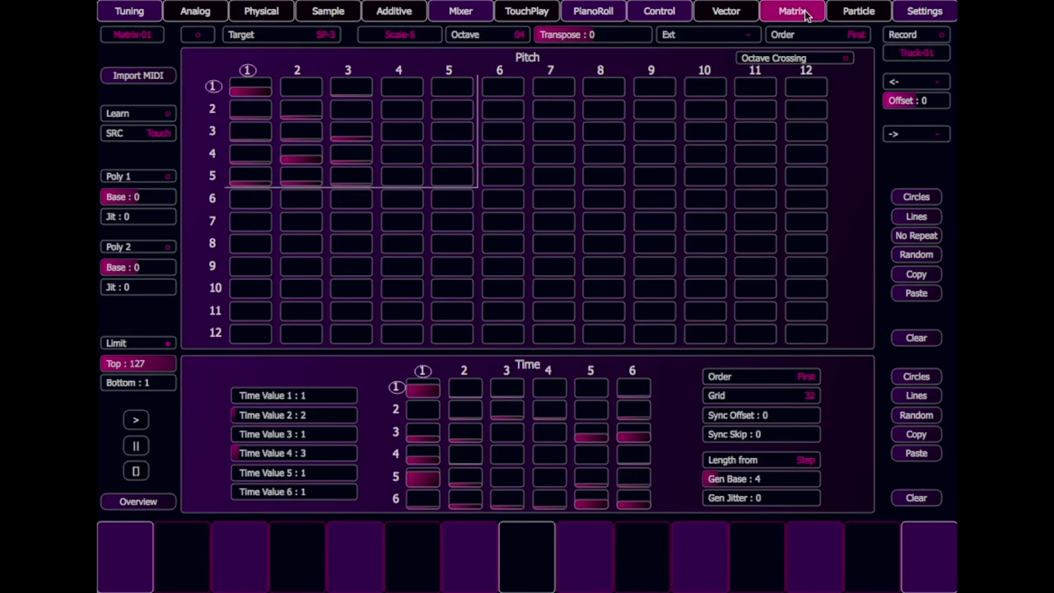
pyautogui.click(133, 35)
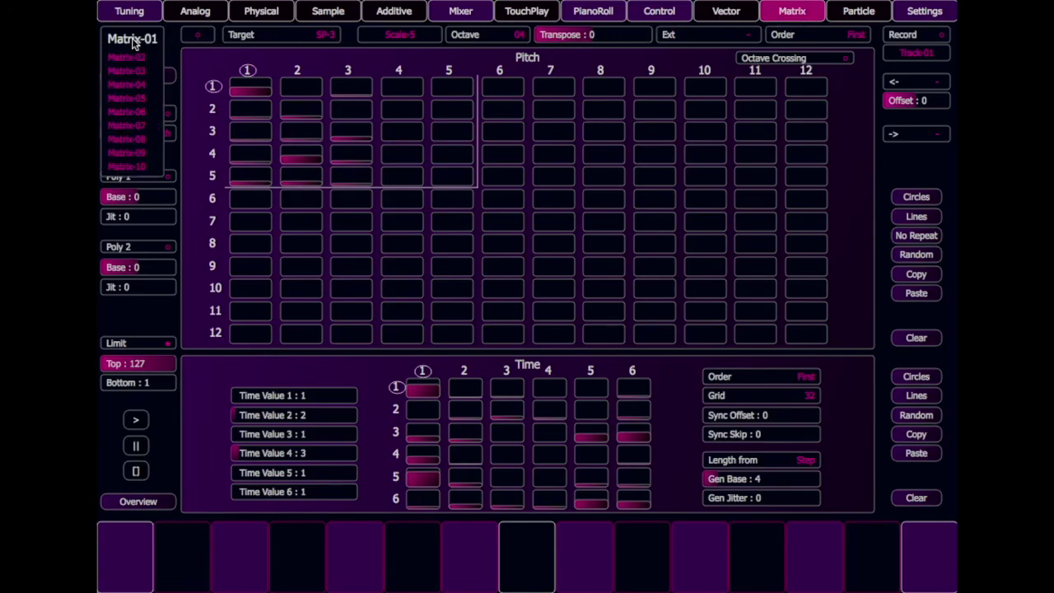
pyautogui.click(134, 53)
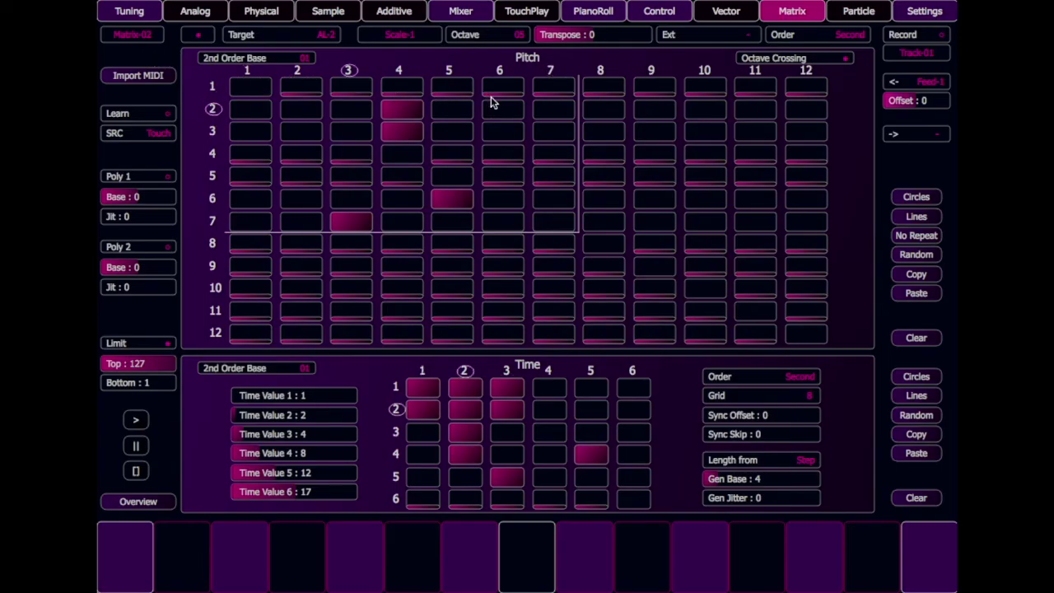
pyautogui.click(151, 39)
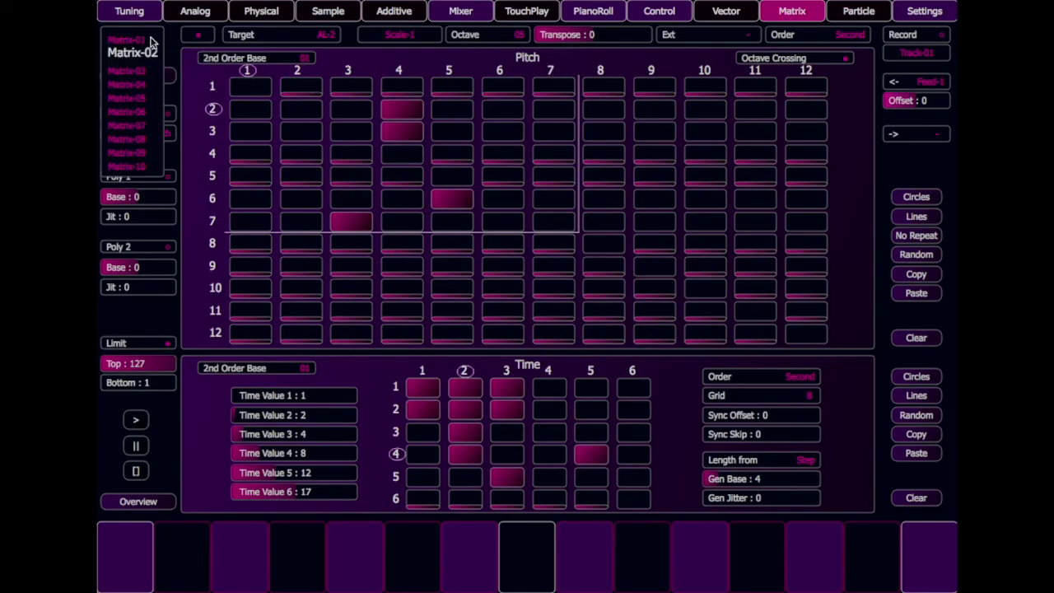
pyautogui.click(151, 39)
pyautogui.click(173, 504)
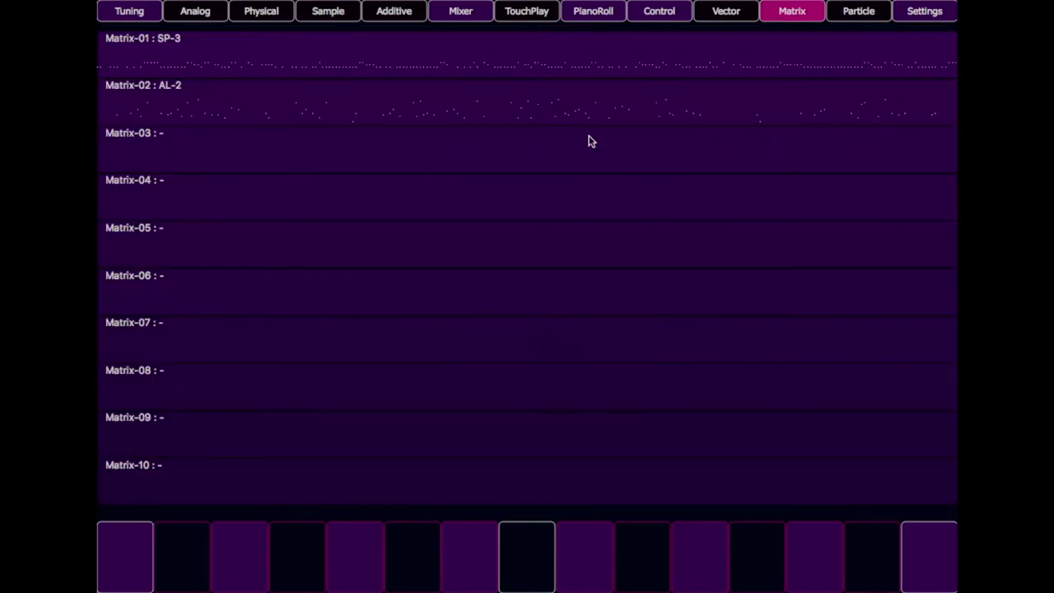
# Activate Matrix-01, which targets SP-3, and vary its Time Value 4 to 1 and back up to 2
pyautogui.click(559, 71)
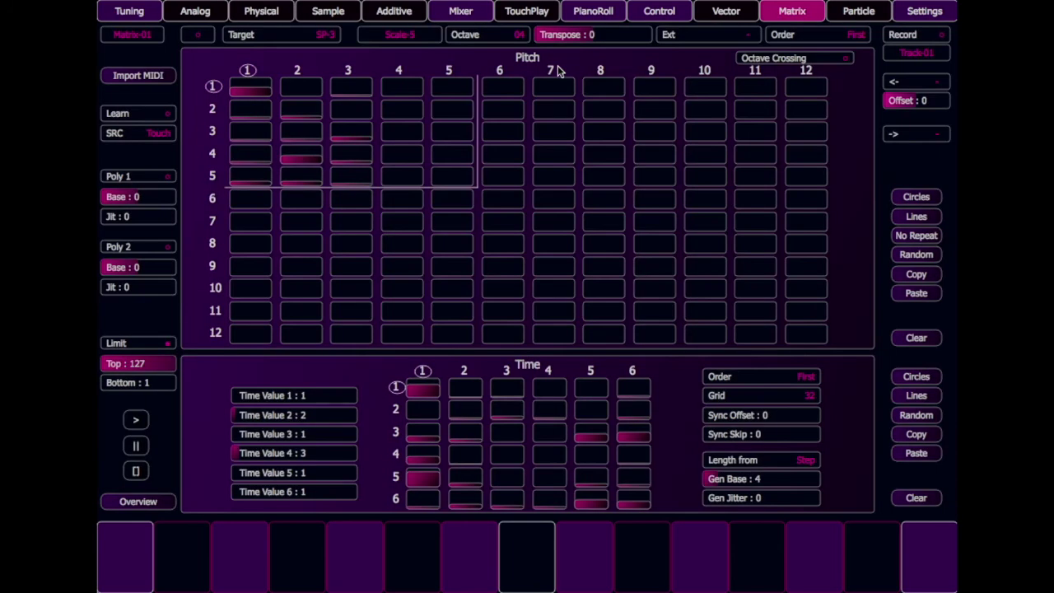
pyautogui.click(197, 36)
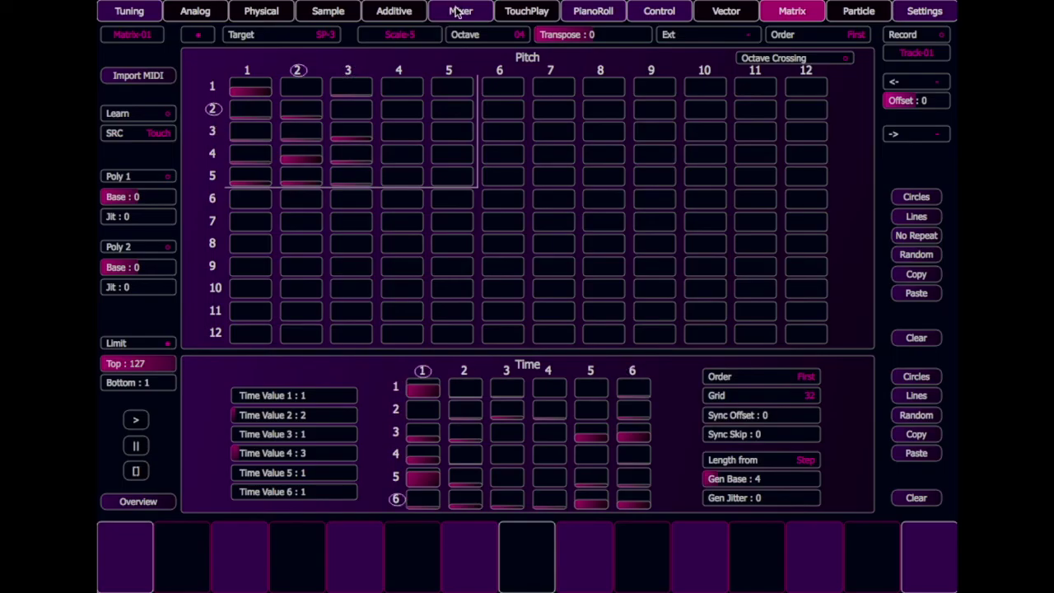
pyautogui.moveTo(309, 455); pyautogui.dragTo(306, 469)
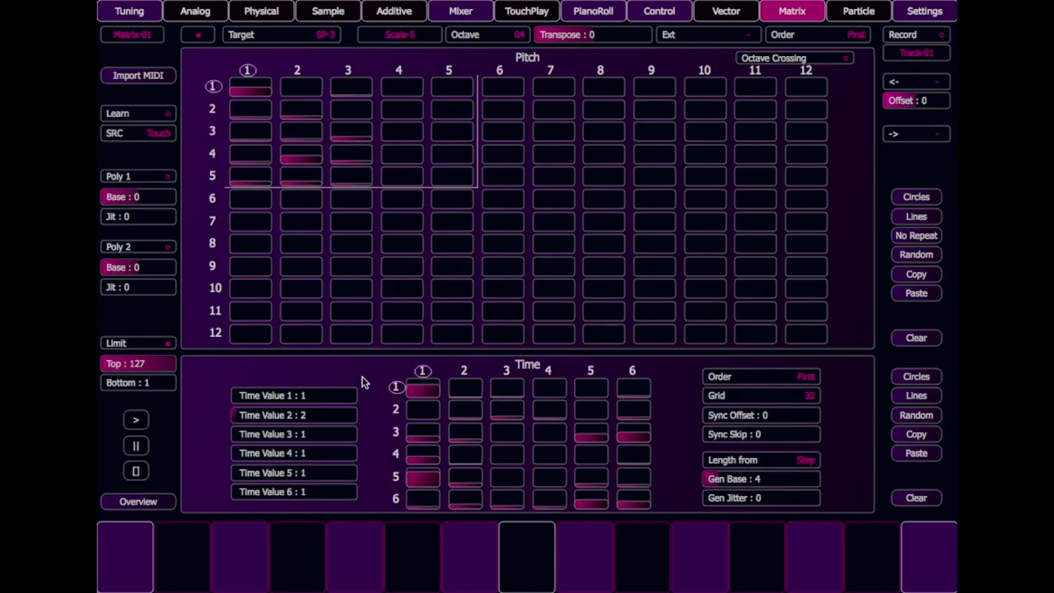
pyautogui.moveTo(311, 464); pyautogui.dragTo(337, 461)
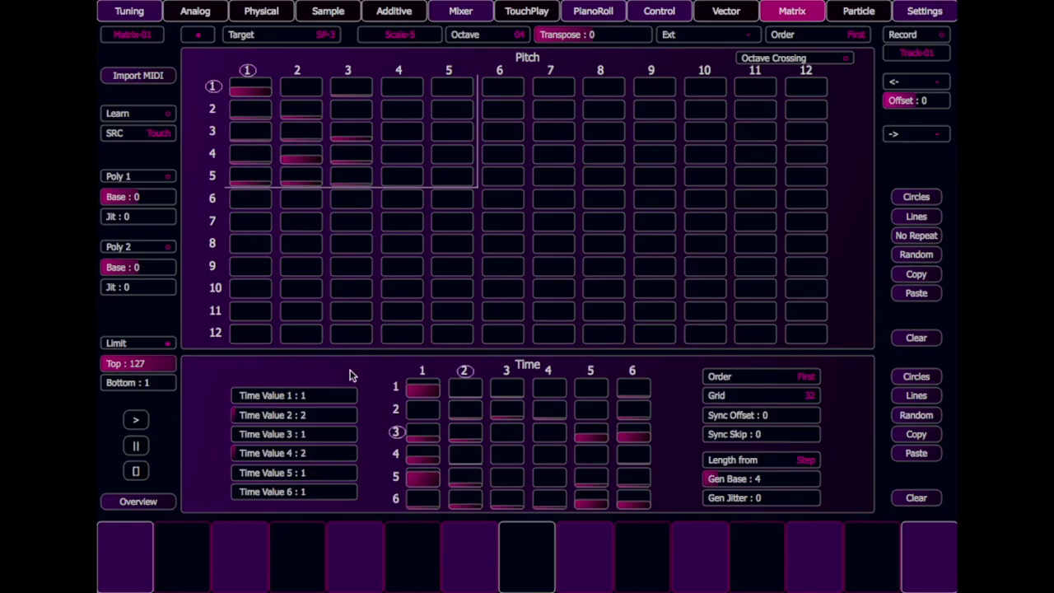
# Try Time Values 2 and 4 of Matrix-01 at 1, and return both to 2
pyautogui.moveTo(299, 414); pyautogui.dragTo(299, 421)
pyautogui.moveTo(304, 458); pyautogui.dragTo(304, 465)
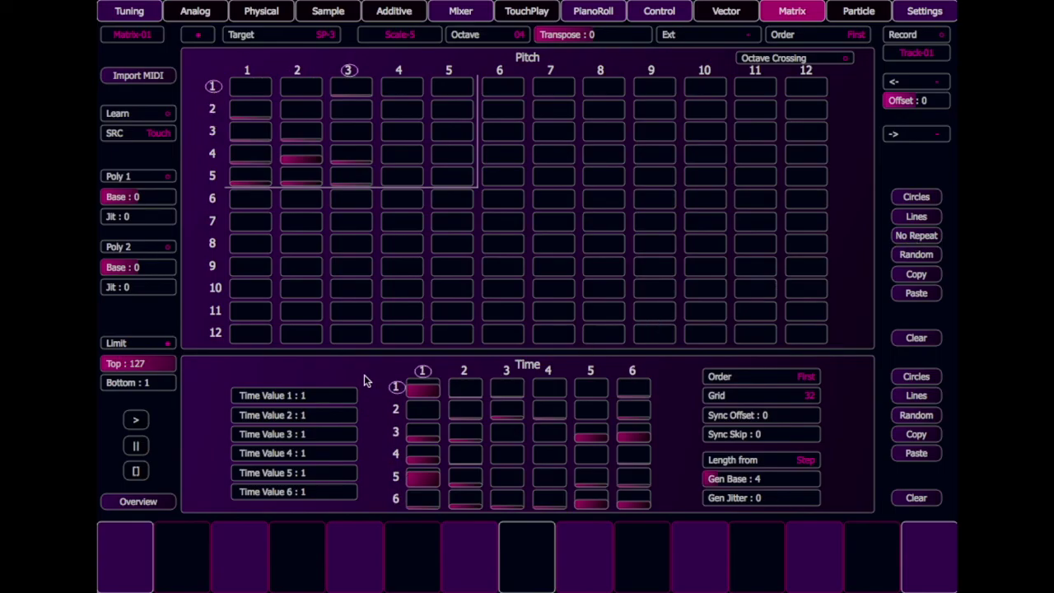
pyautogui.click(347, 422)
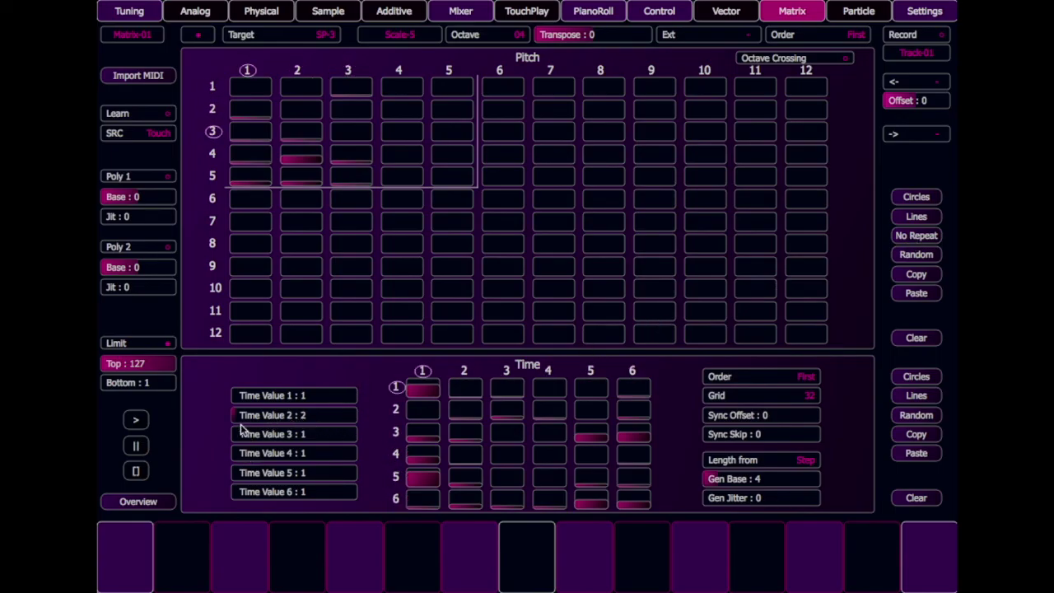
pyautogui.click(342, 458)
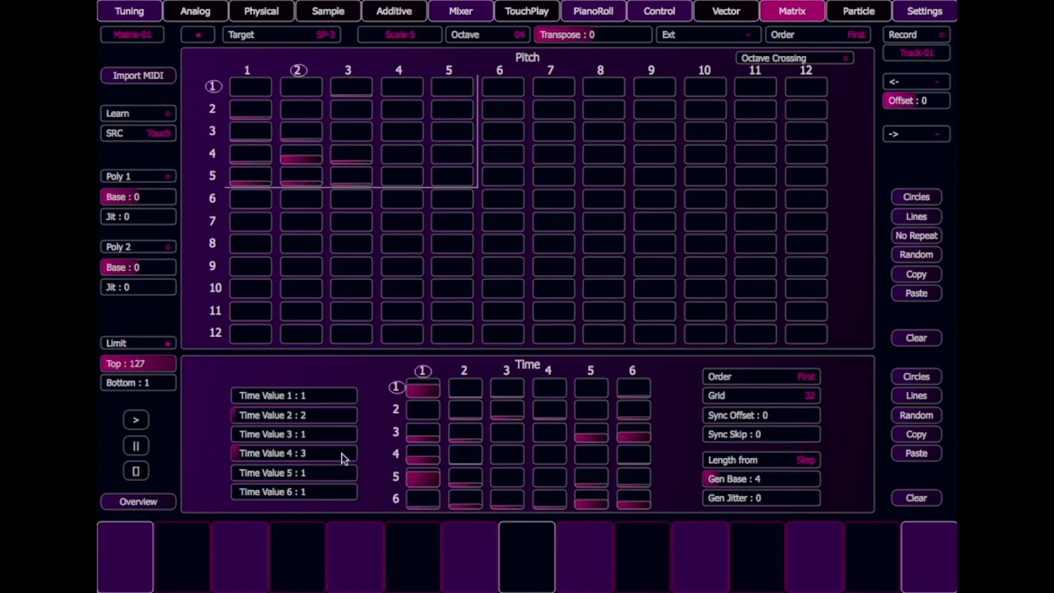
pyautogui.click(252, 455)
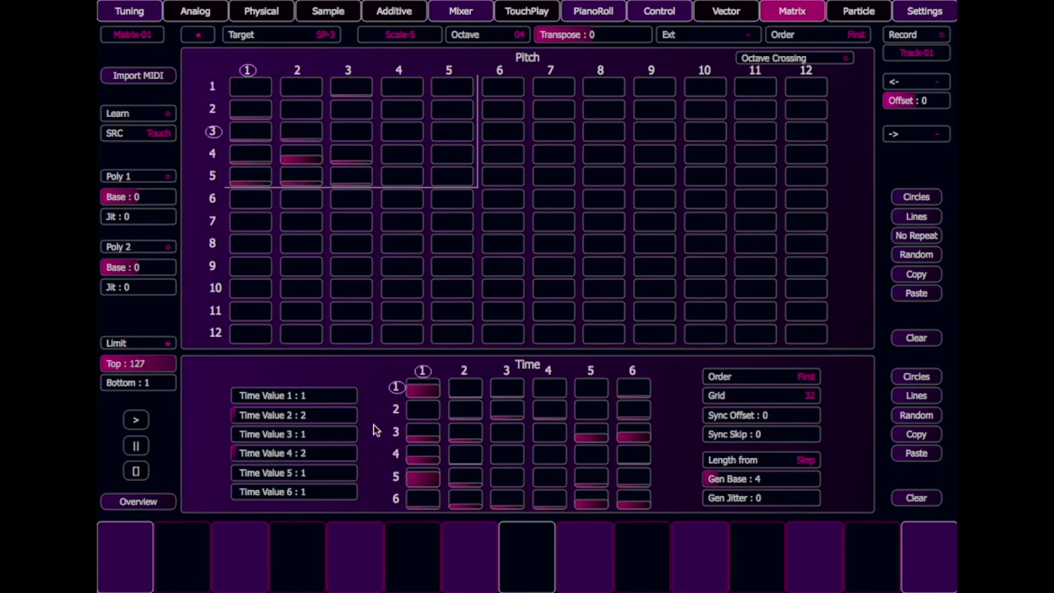